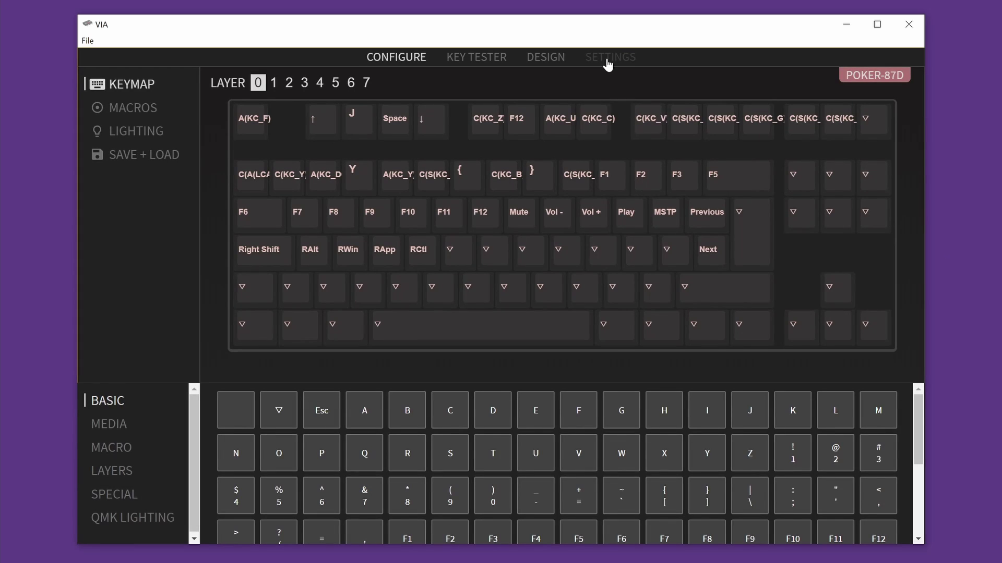
Load the winry25tc draft definition from DESIGN and return to CONFIGURE to see the 5x5 keymap
{"action": "left_click", "coordinate": [545, 57]}
{"action": "left_click", "coordinate": [808, 295]}
{"action": "double_click", "coordinate": [561, 141]}
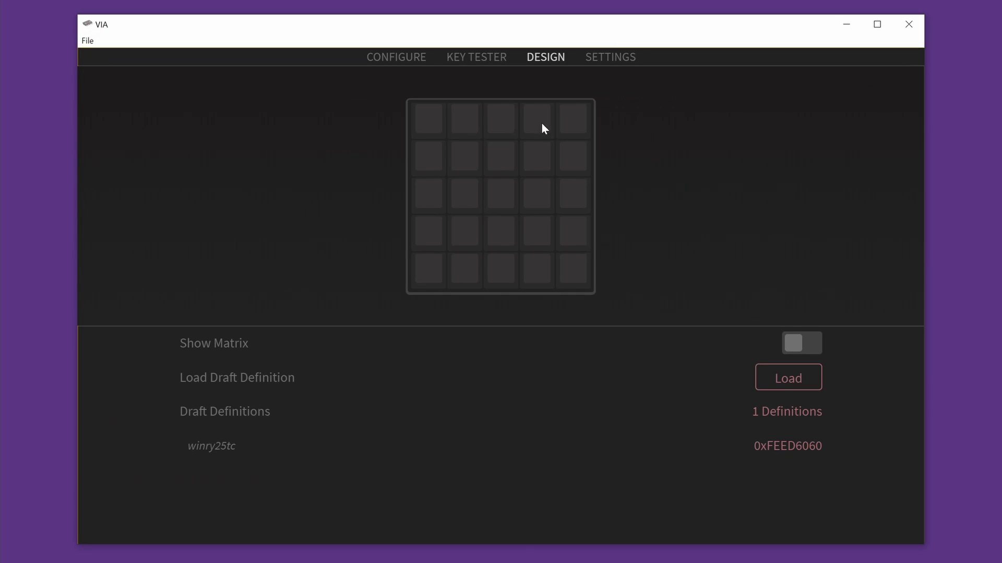
{"action": "left_click", "coordinate": [419, 61]}
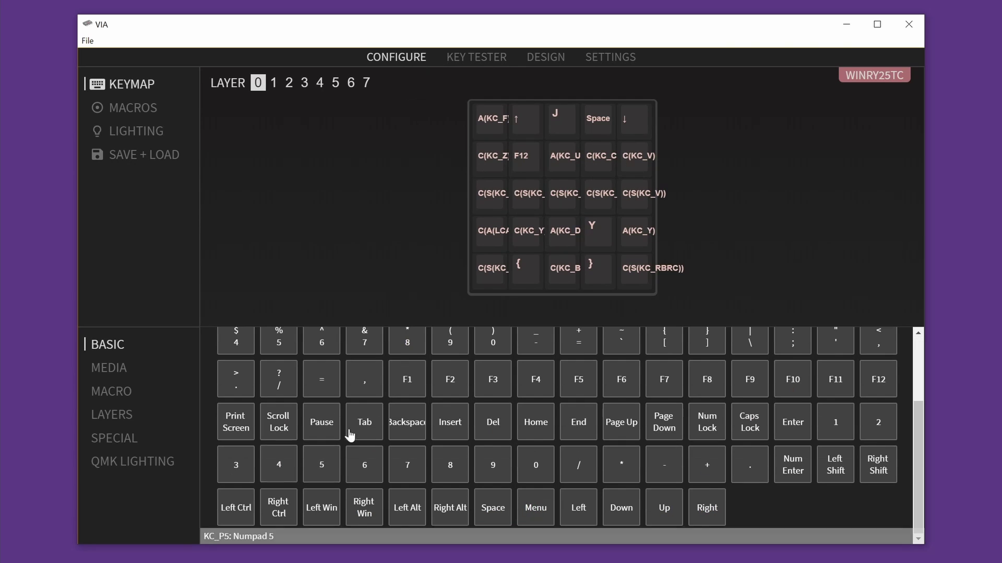
Assign Left Ctrl to the top-middle pad key, then reselect that key
{"action": "left_click", "coordinate": [568, 129]}
{"action": "left_click", "coordinate": [234, 509]}
{"action": "left_click", "coordinate": [563, 125]}
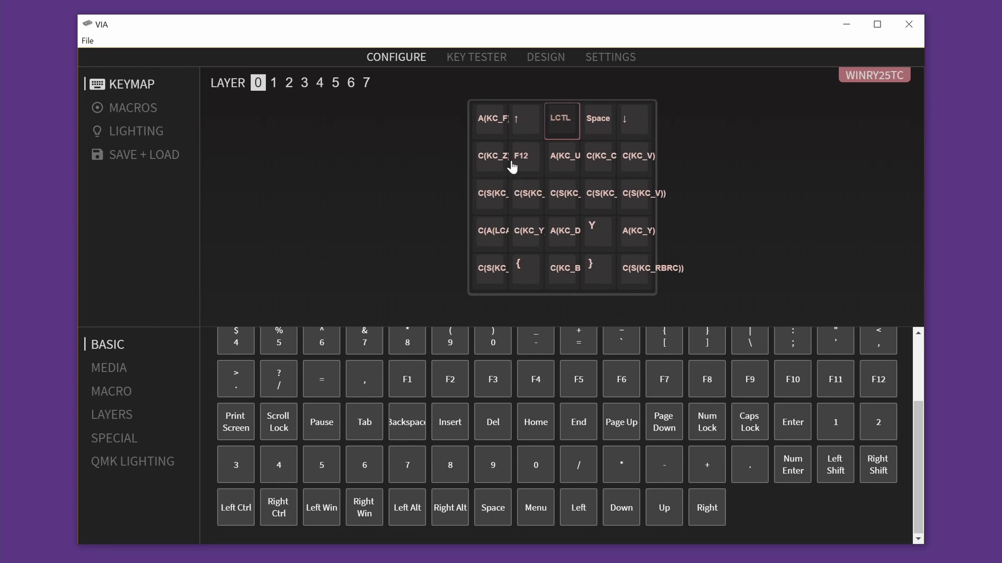
Enter and confirm a custom keycode through SPECIAL > Any, then reopen the keycode prompt
{"action": "left_click", "coordinate": [123, 441]}
{"action": "scroll", "coordinate": [408, 410], "scroll_direction": "down", "scroll_amount": 1}
{"action": "left_click", "coordinate": [281, 506]}
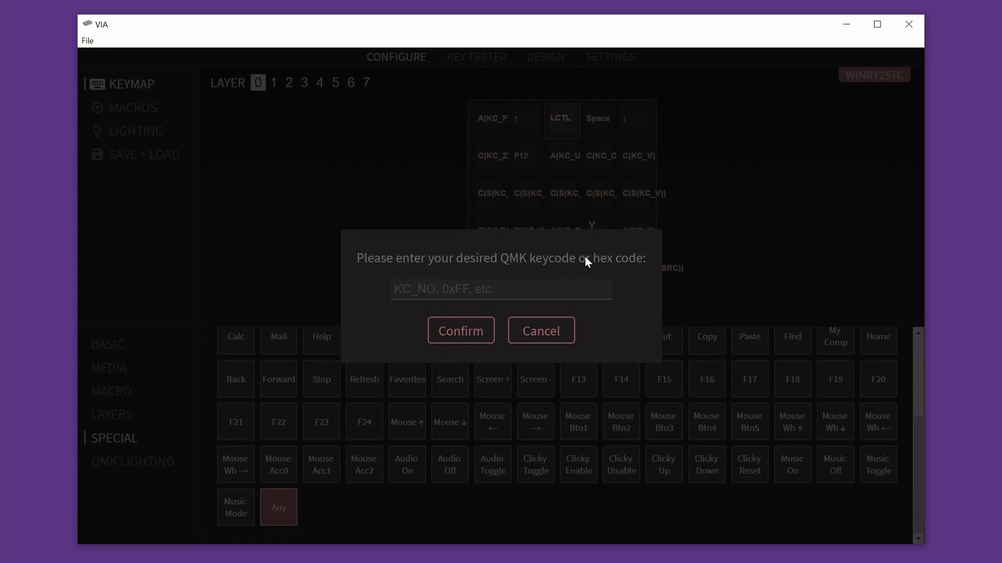
{"action": "type", "text": "LCTL"}
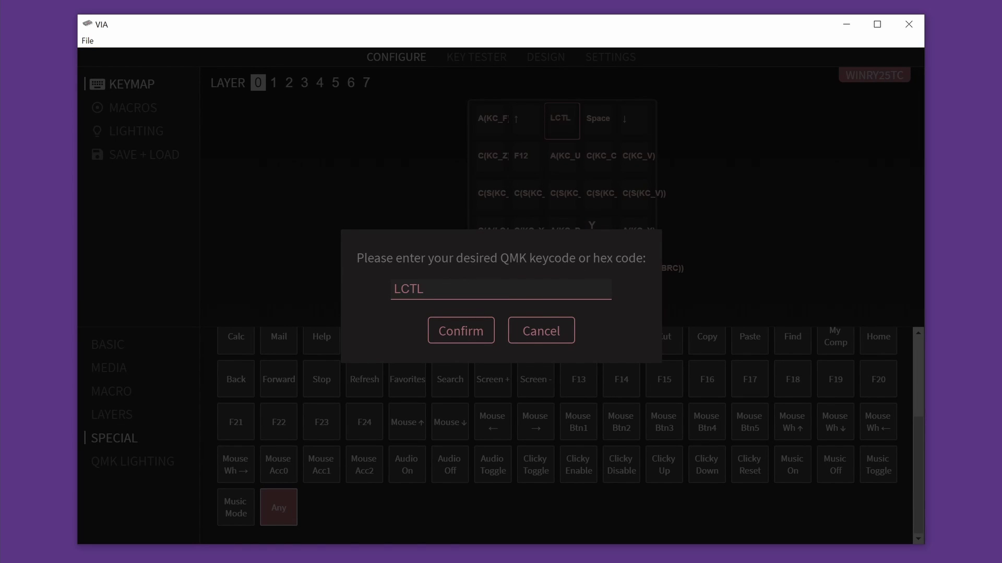
{"action": "left_click", "coordinate": [470, 331]}
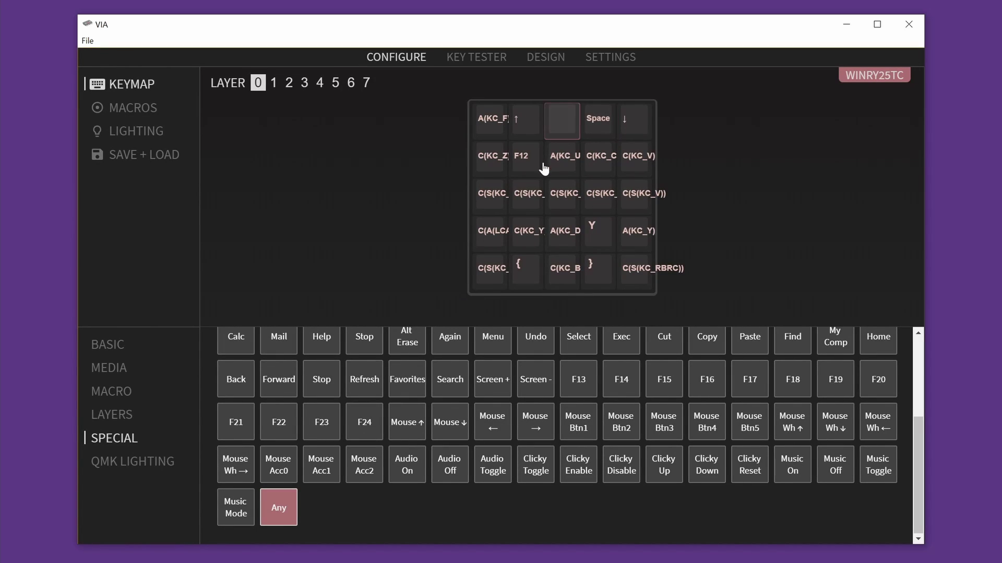
{"action": "left_click", "coordinate": [278, 508]}
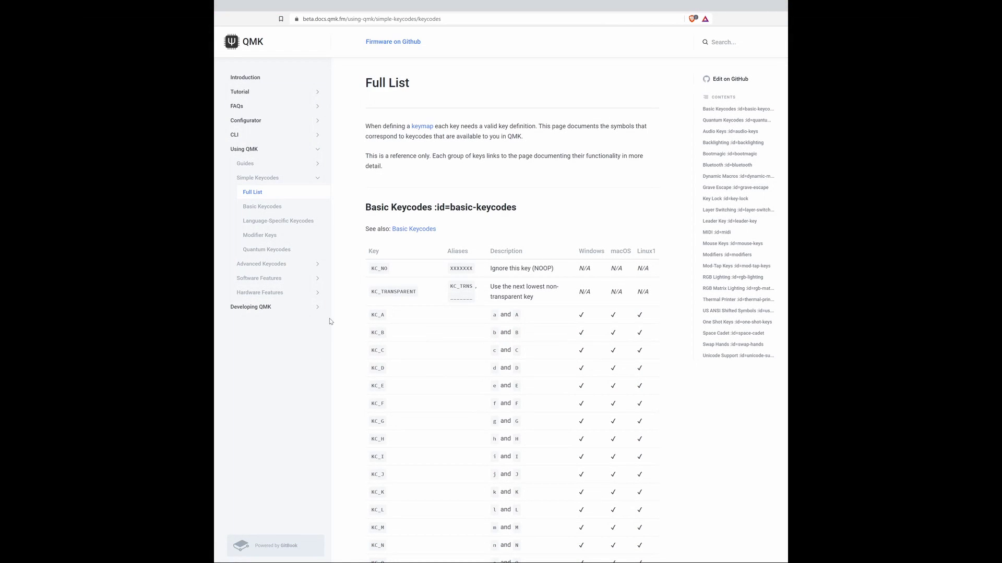
{"action": "scroll", "coordinate": [412, 377], "scroll_direction": "down", "scroll_amount": 2}
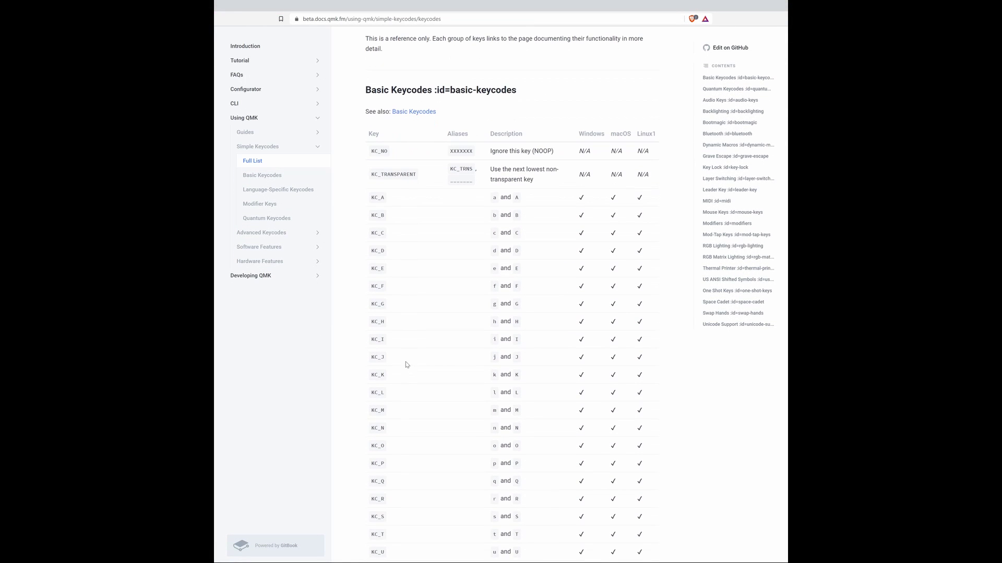
{"action": "scroll", "coordinate": [389, 363], "scroll_direction": "down", "scroll_amount": 10}
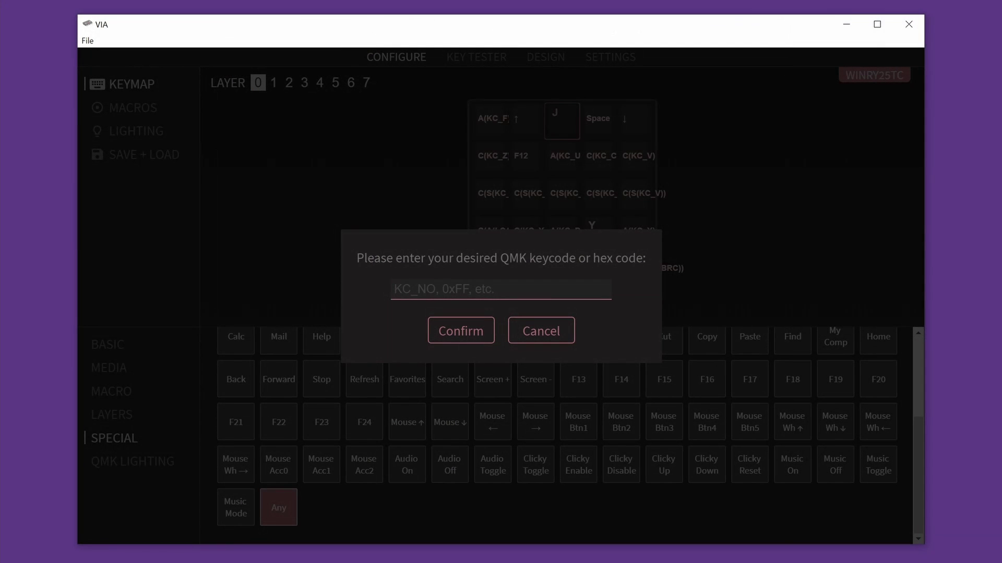
Assign C(S(KC_J)) to the top-middle key, then reassign it to a plain J
{"action": "type", "text": "C(S(KC_J"}
{"action": "left_click", "coordinate": [482, 340]}
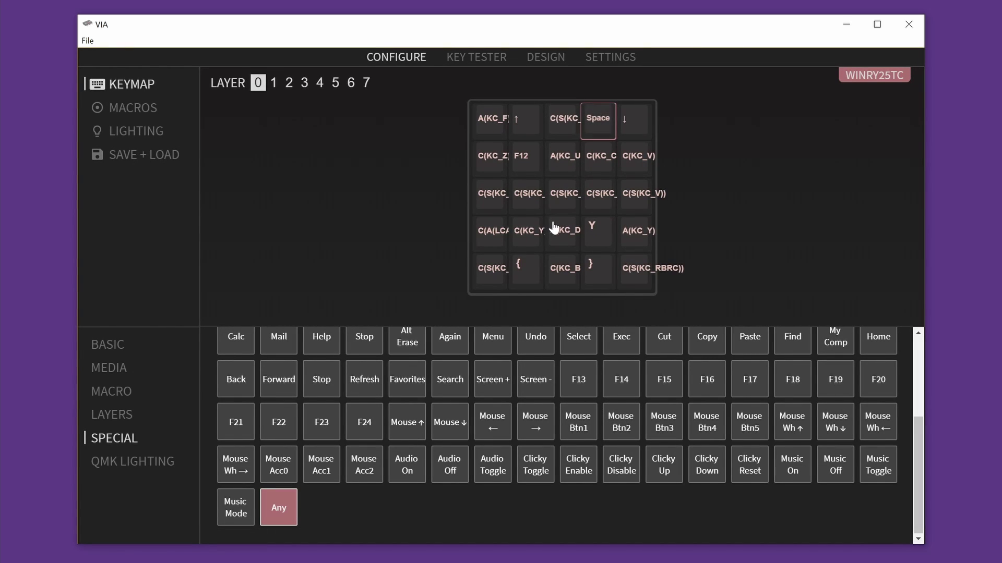
{"action": "left_click", "coordinate": [560, 116]}
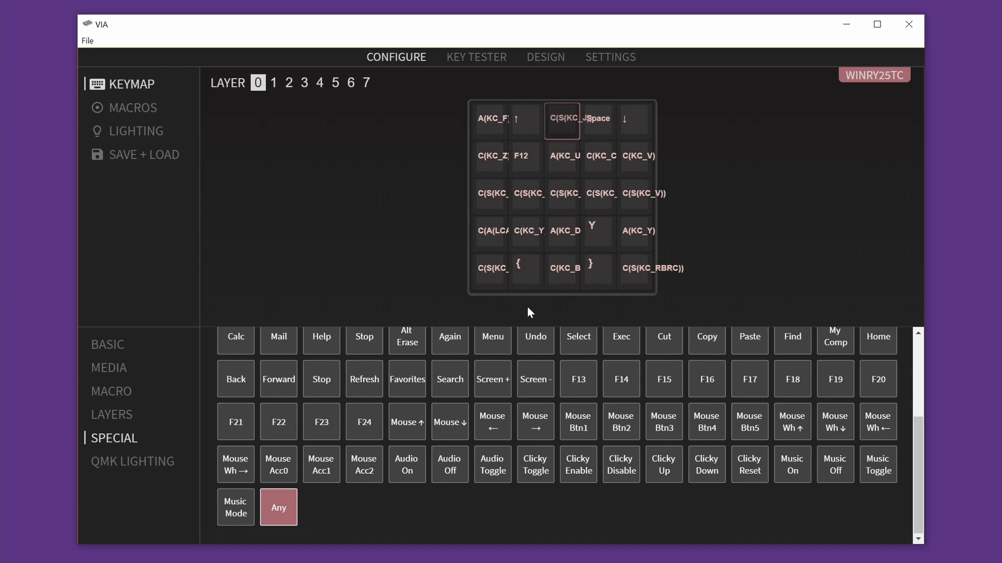
{"action": "left_click", "coordinate": [280, 507]}
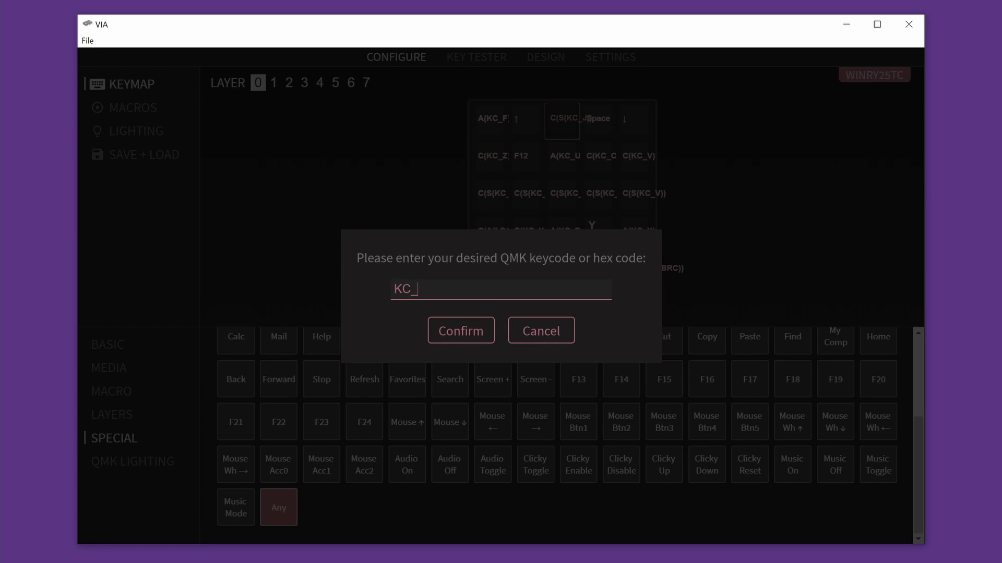
{"action": "left_click", "coordinate": [471, 337]}
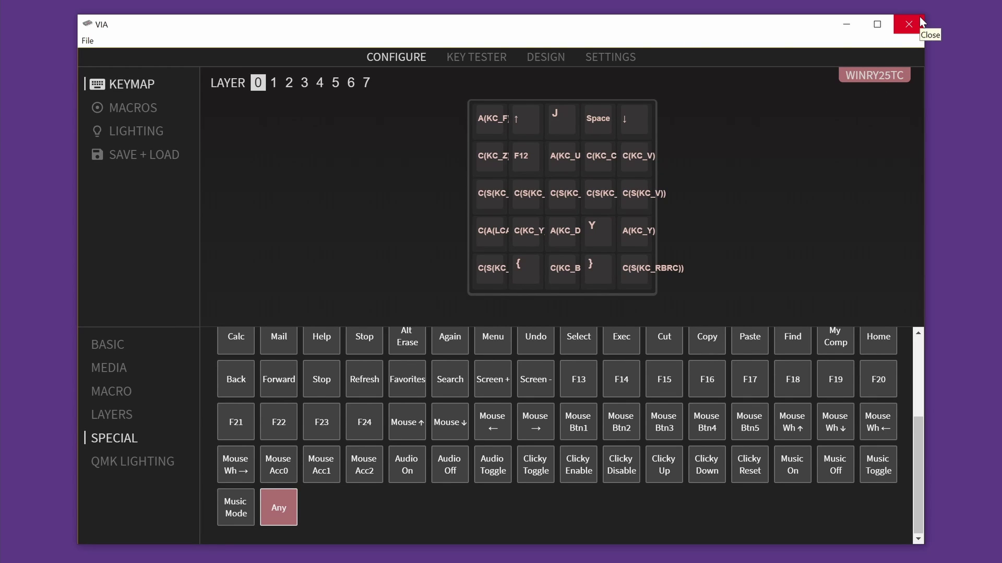
Press the pad key in the KEY TESTER to confirm it registers as J
{"action": "left_click", "coordinate": [490, 58]}
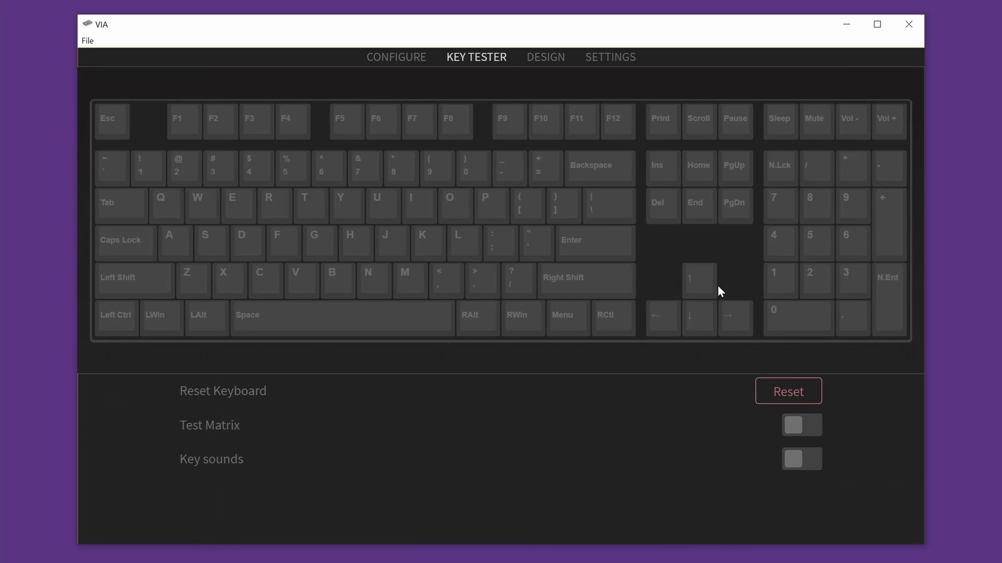
{"action": "key", "text": "j"}
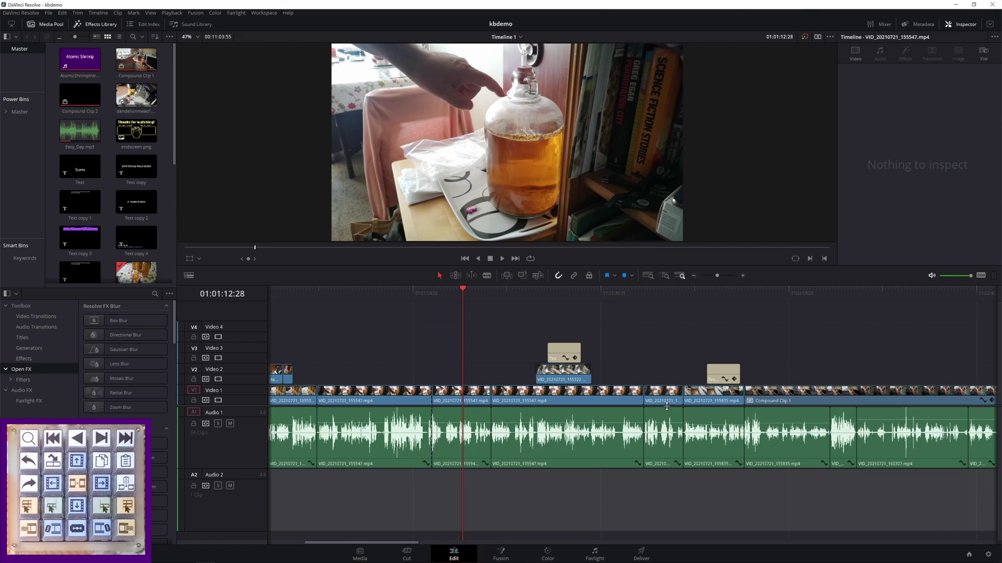
Find the playhead's clip in the media pool, drop a copy onto V3, then remove it
{"action": "key", "text": "shift+Left"}
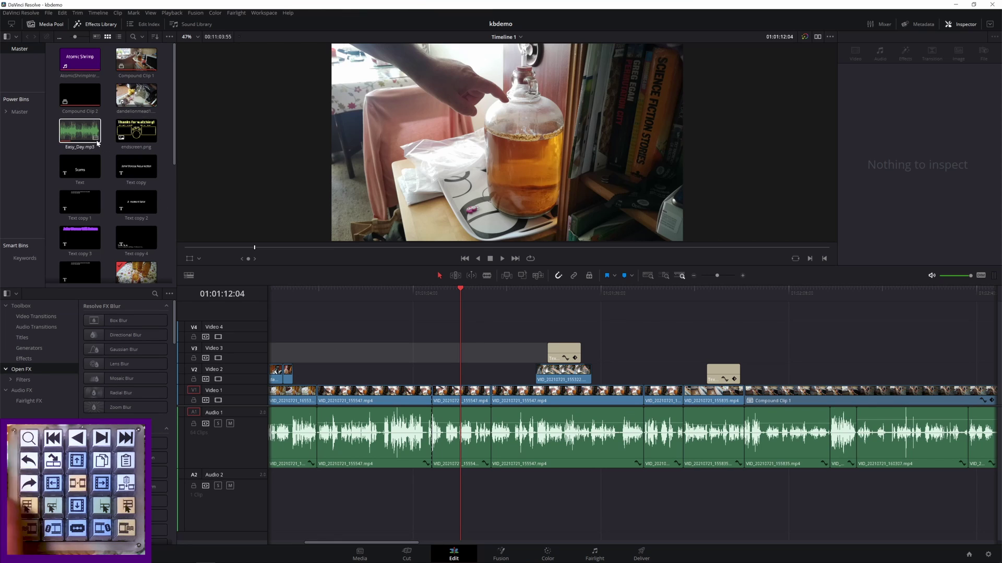
{"action": "key", "text": "shift+v"}
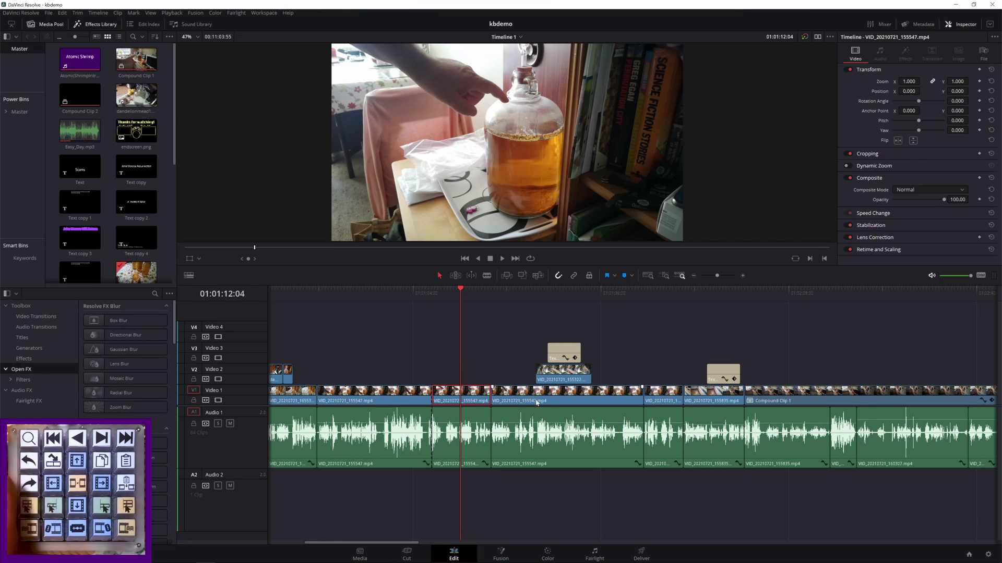
{"action": "key", "text": "alt+f"}
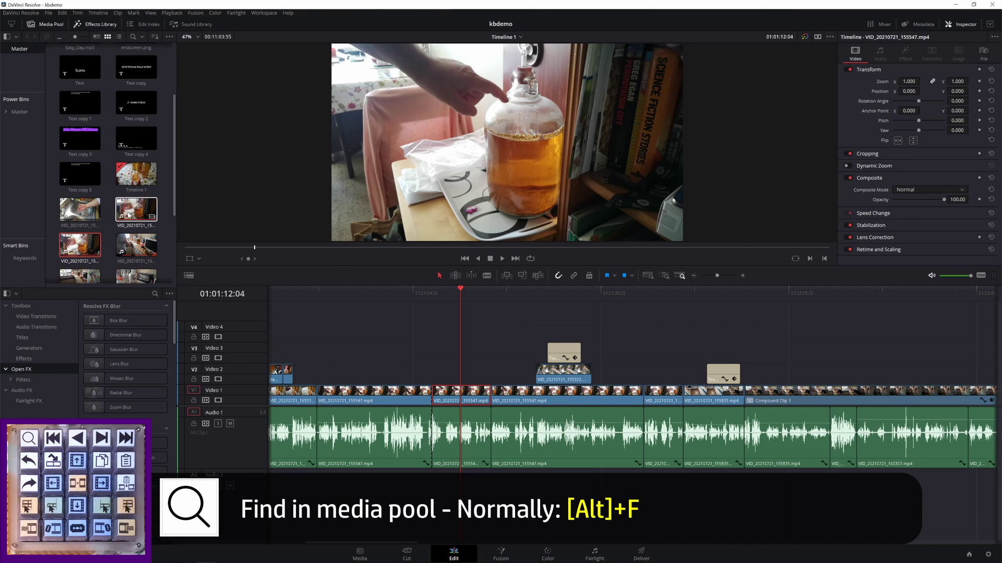
{"action": "left_click_drag", "start_coordinate": [127, 212], "coordinate": [436, 353]}
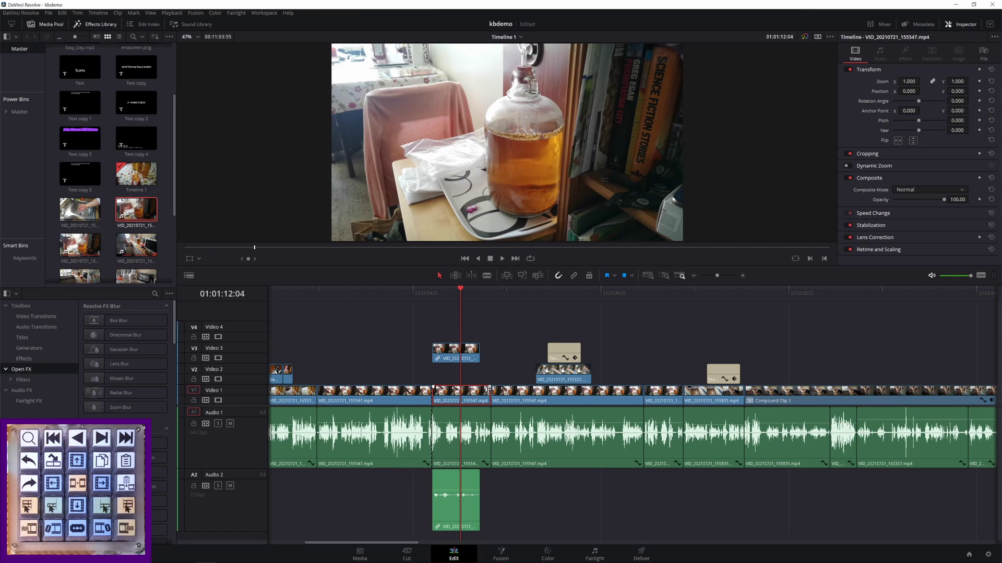
{"action": "left_click", "coordinate": [479, 444]}
{"action": "key", "text": "ctrl+z"}
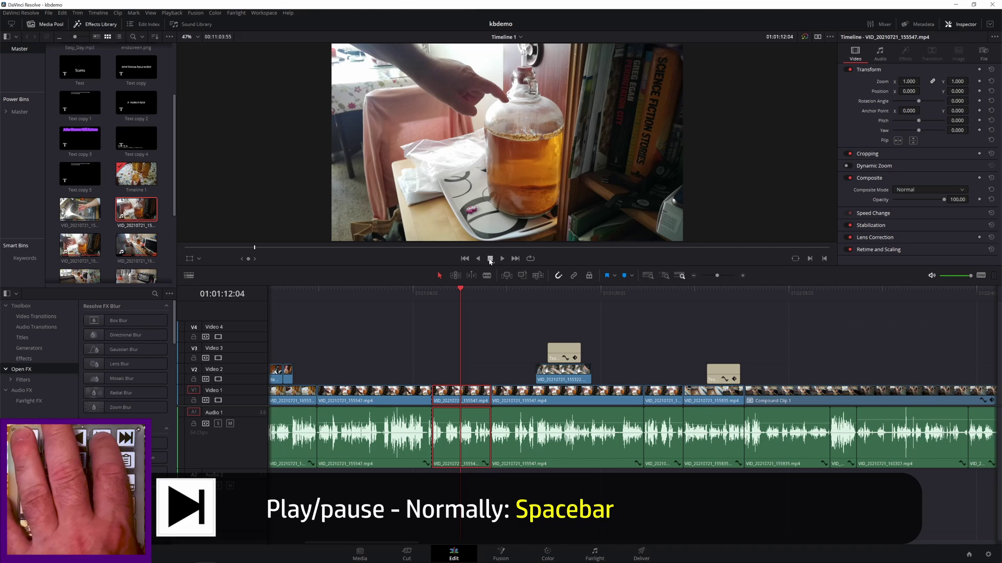
Play the timeline forward, then in reverse, and stop playback
{"action": "key", "text": "space"}
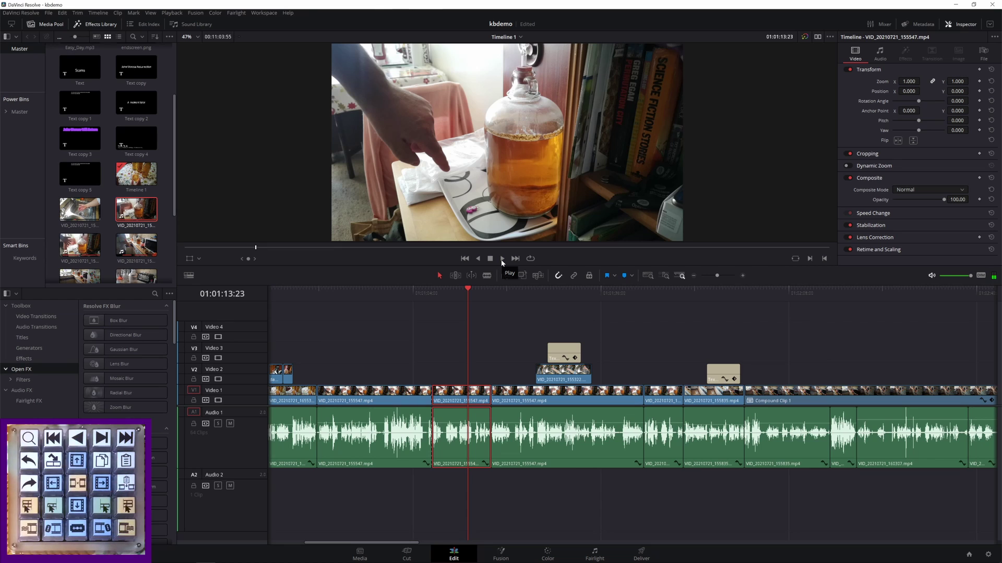
{"action": "key", "text": "j"}
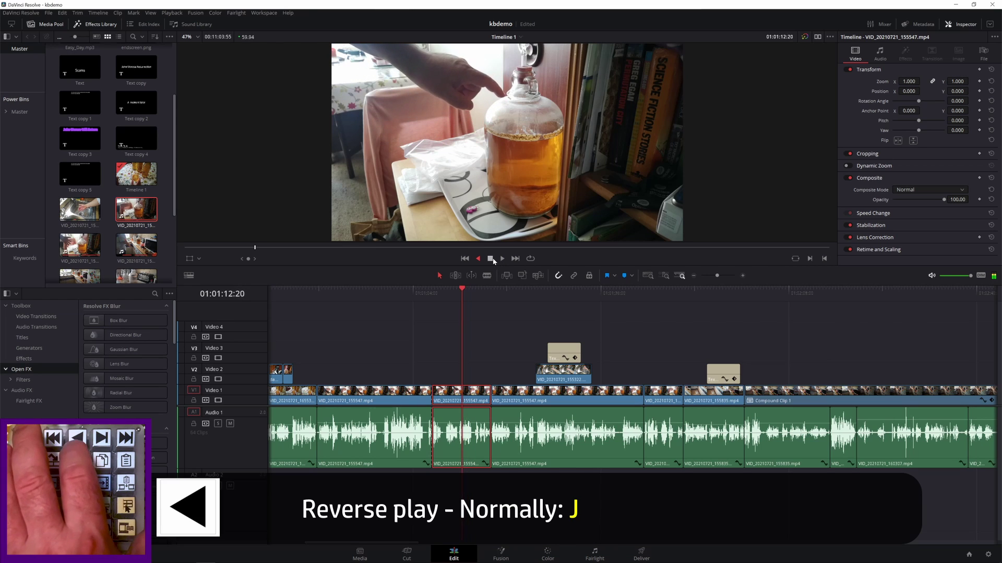
{"action": "key", "text": "space"}
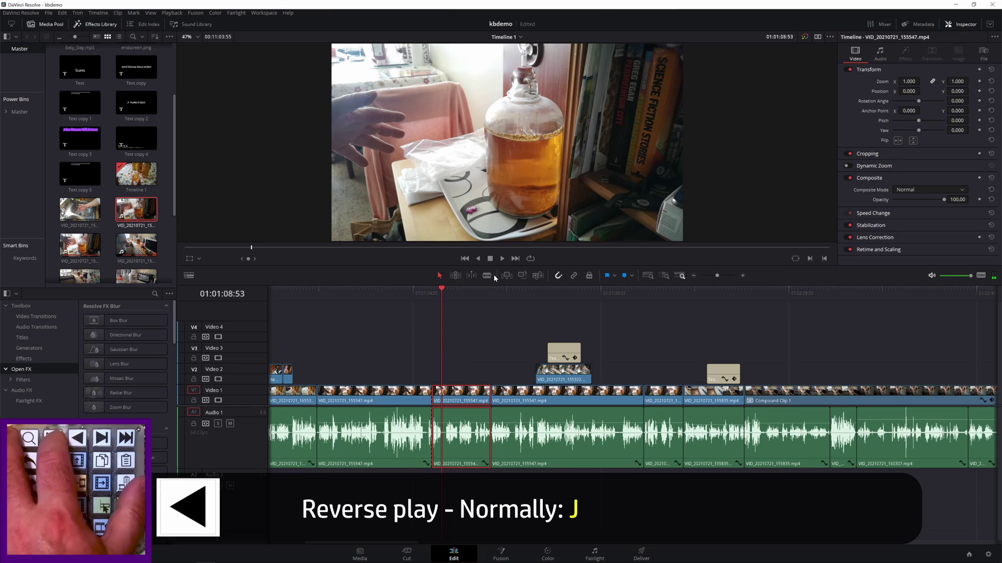
Step across edit points to 01:00:47:39 and ripple-delete the short VID_20210721_155547.mp4 clip
{"action": "key", "text": "Up"}
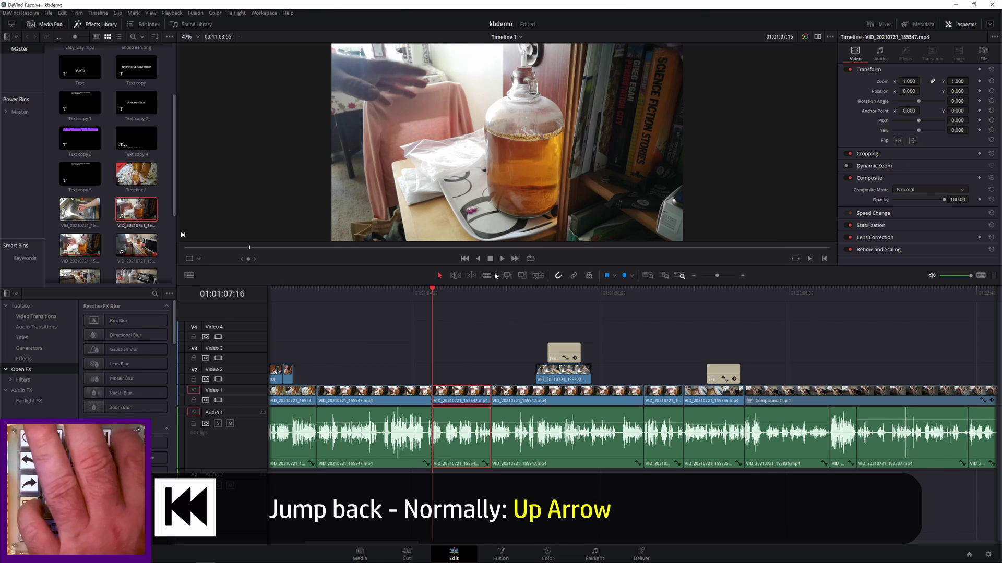
{"action": "key", "text": "Down"}
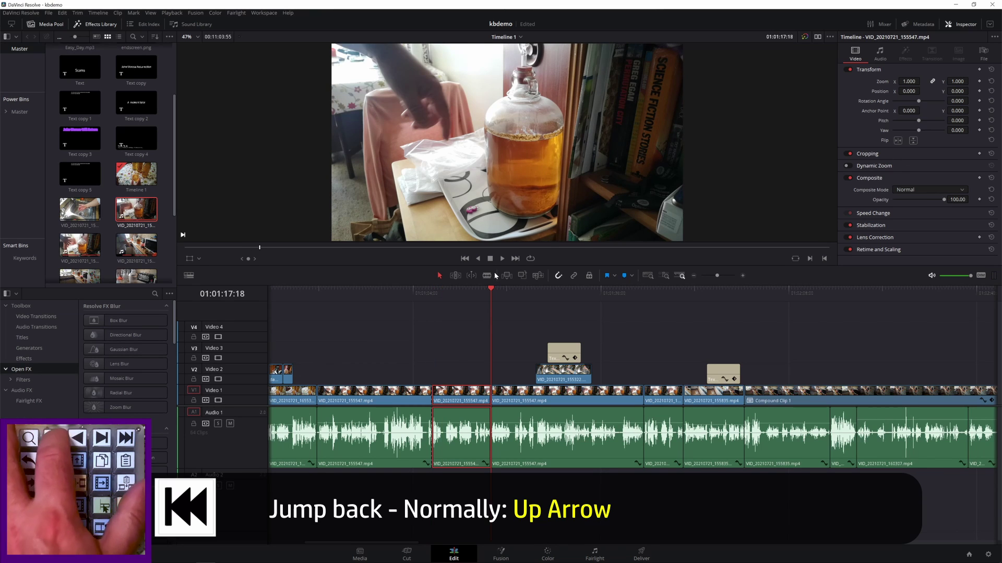
{"action": "key", "text": "Up"}
{"action": "key", "text": "Down"}
{"action": "key", "text": "Down"}
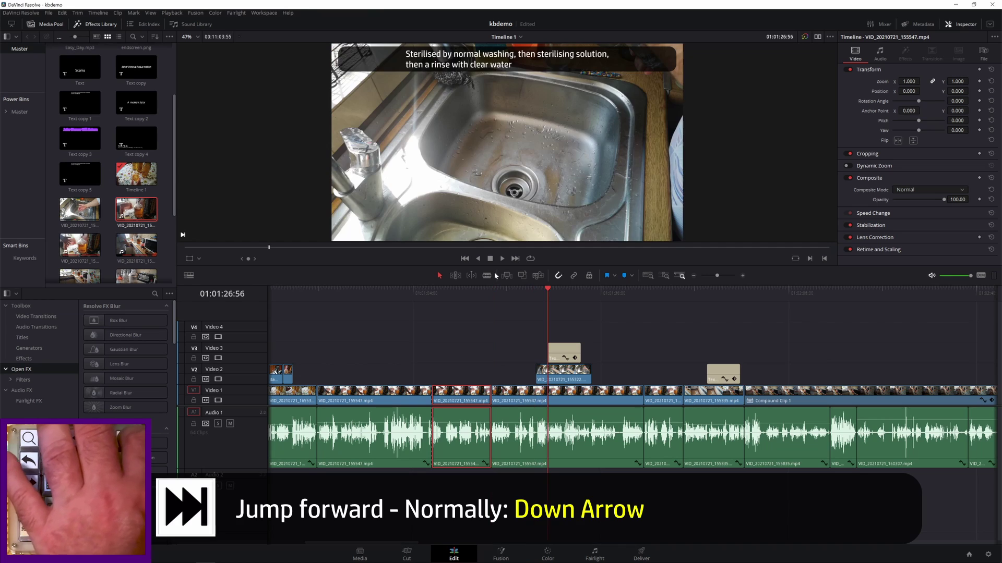
{"action": "key", "text": "Down"}
{"action": "key", "text": "Up"}
{"action": "key", "text": "Up"}
{"action": "key", "text": "Up"}
{"action": "key", "text": "Up"}
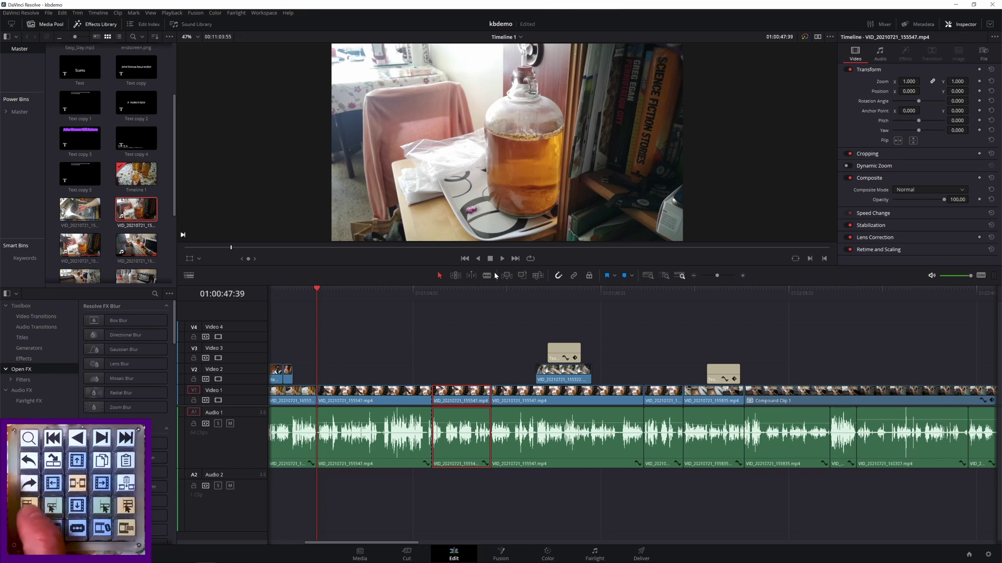
{"action": "key", "text": "ctrl+z"}
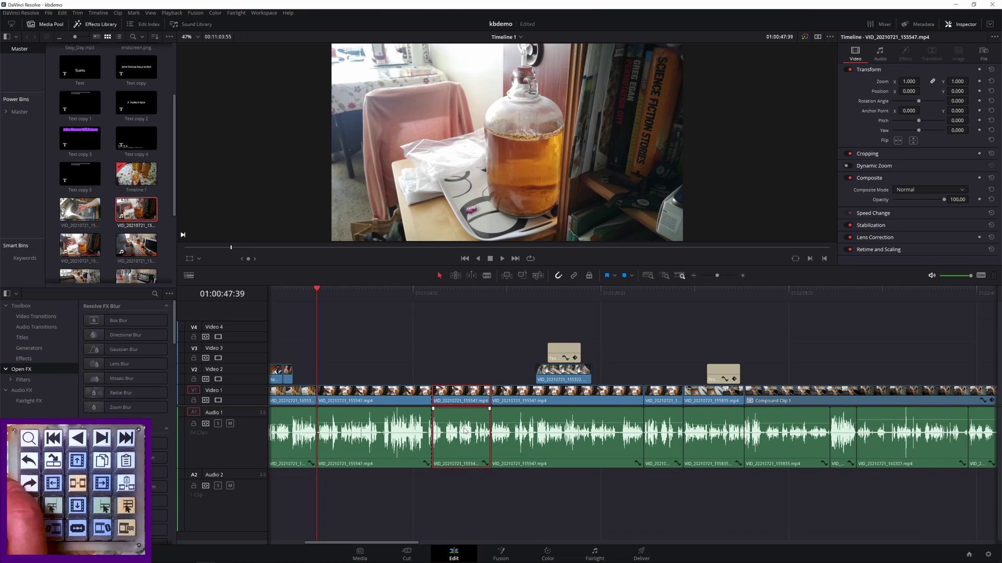
{"action": "key", "text": "Delete"}
Restore the ripple-deleted clip through undo and redo, then save the project
{"action": "key", "text": "ctrl+z"}
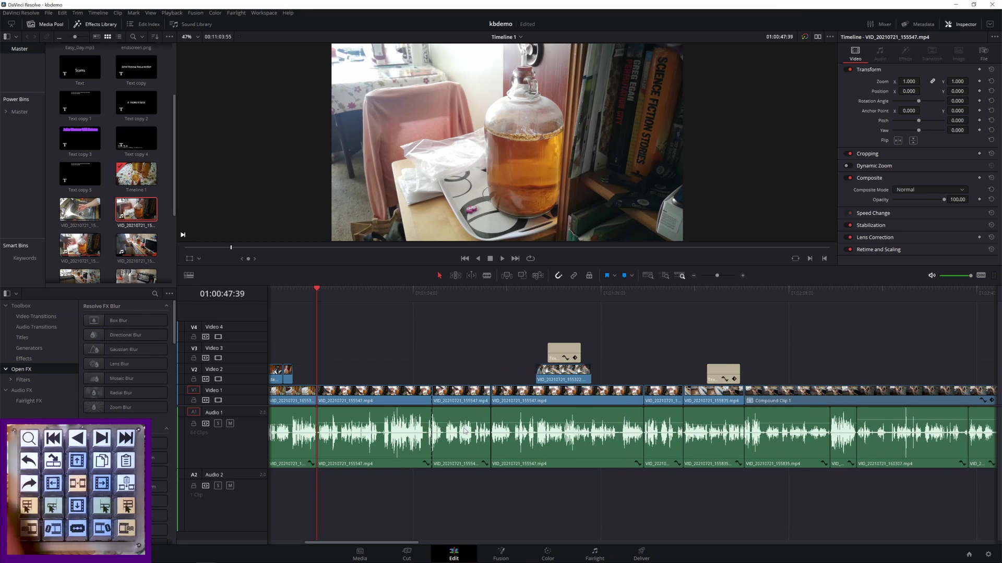
{"action": "key", "text": "ctrl+shift+z"}
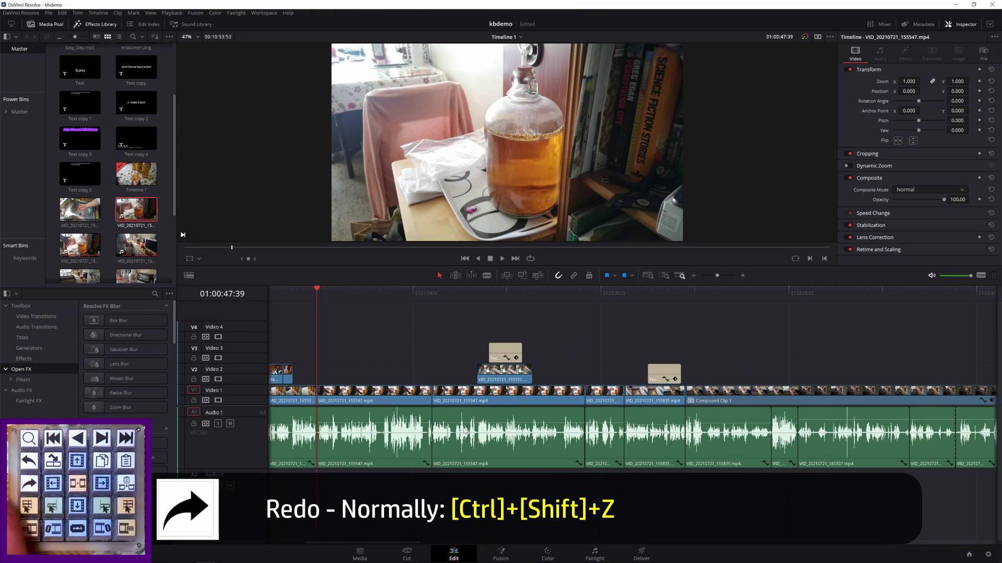
{"action": "key", "text": "ctrl+z"}
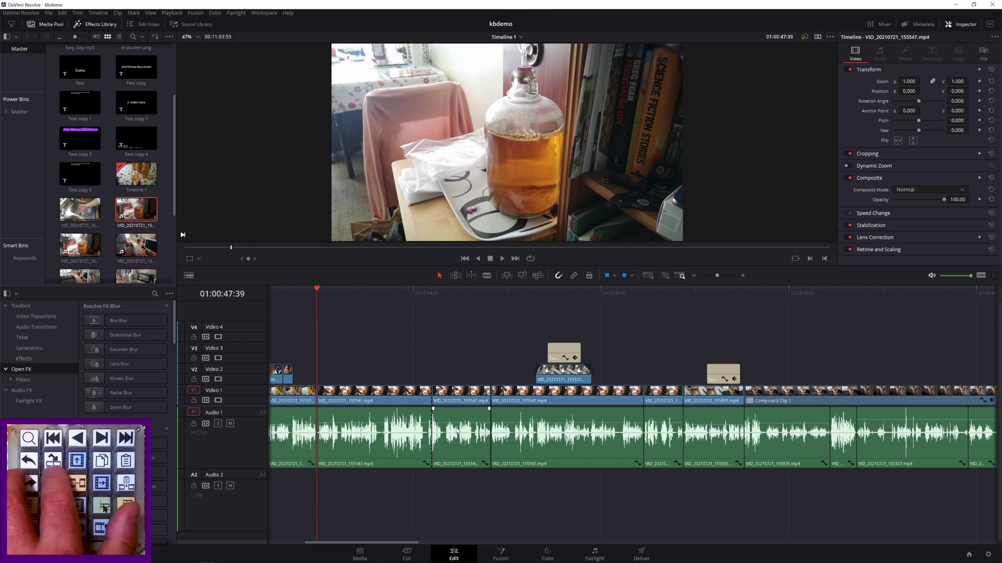
{"action": "key", "text": "ctrl+s"}
Place a media-pool clip on top at 01:01:29:20, creating a Video 4 track
{"action": "key", "text": "F12"}
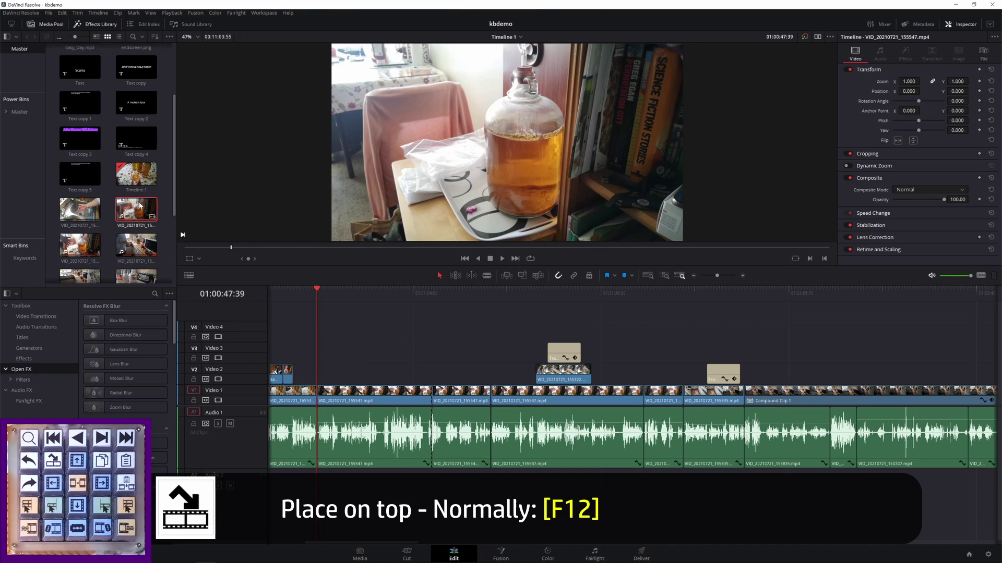
{"action": "left_click_drag", "start_coordinate": [84, 237], "coordinate": [167, 245]}
{"action": "left_click", "coordinate": [561, 290]}
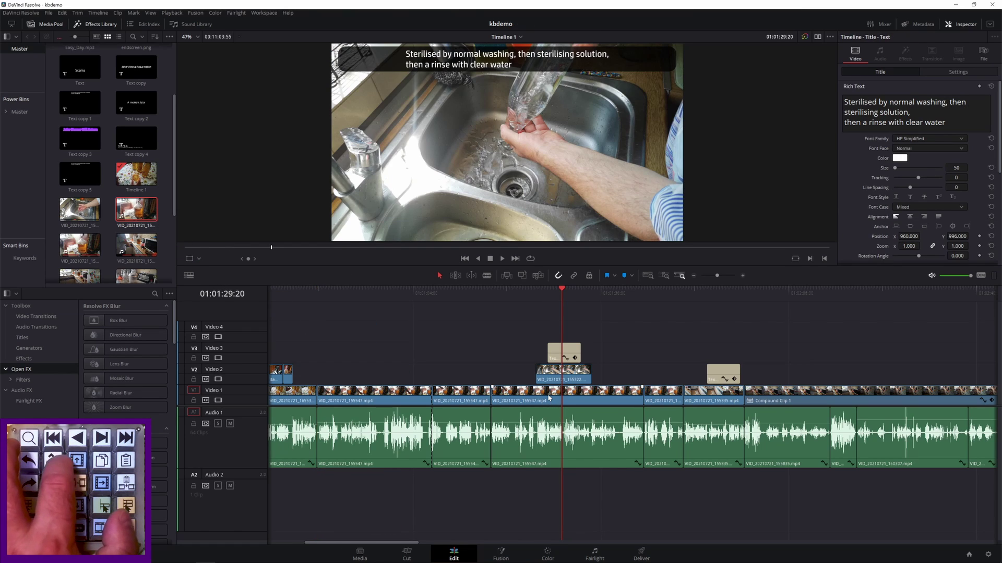
{"action": "key", "text": "F12"}
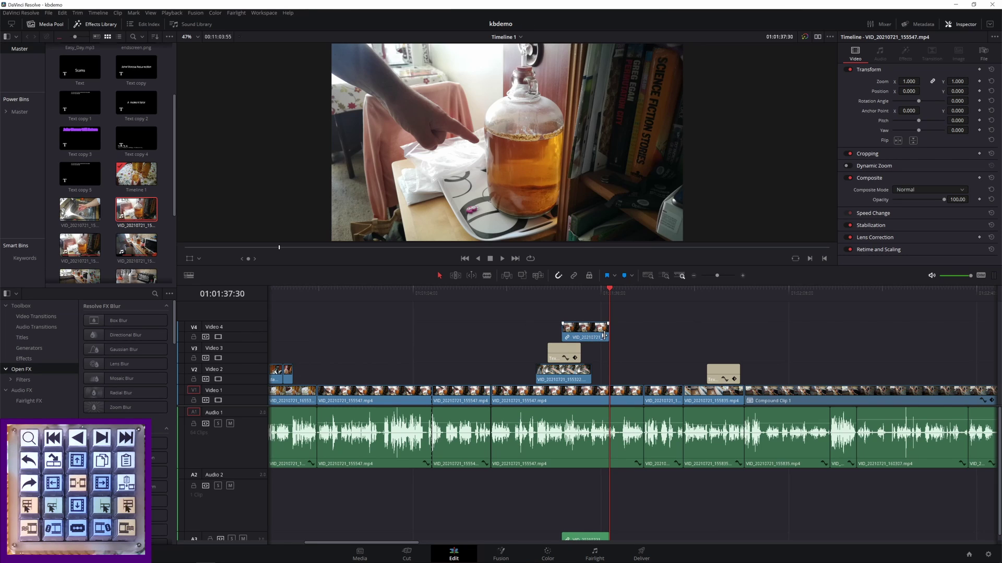
Select the new Video 4 clip and the Video 1 clip under the playhead
{"action": "key", "text": "shift+v"}
{"action": "left_click", "coordinate": [568, 327]}
{"action": "left_click", "coordinate": [573, 455]}
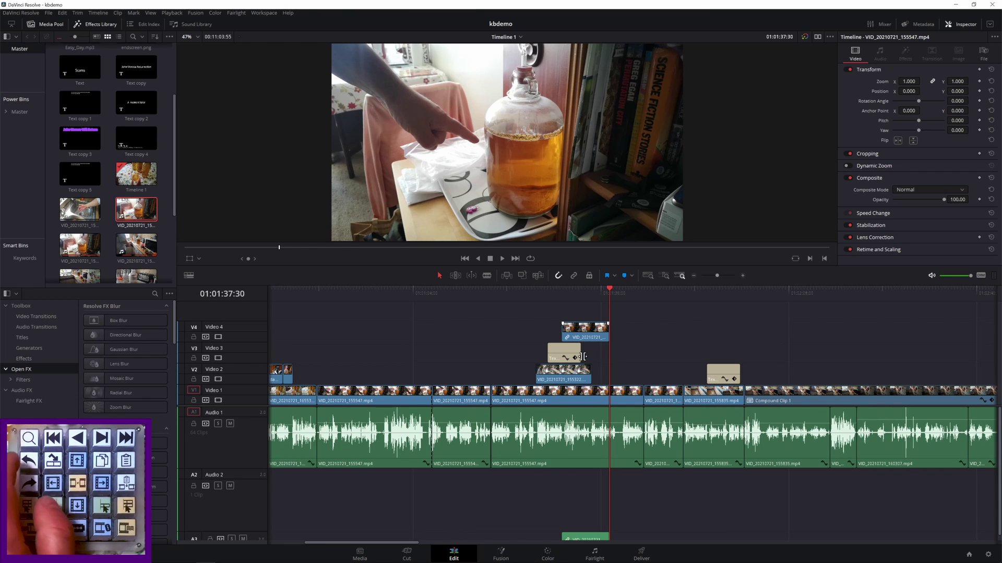
Copy the selected clip, paste it at 01:01:17:18, then undo the paste
{"action": "key", "text": "ctrl+c"}
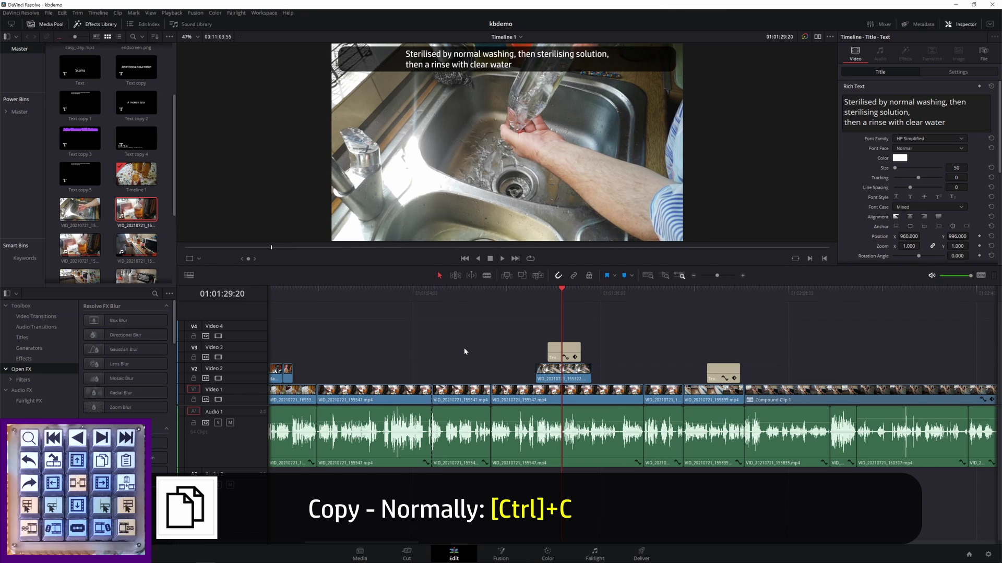
{"action": "left_click", "coordinate": [476, 423]}
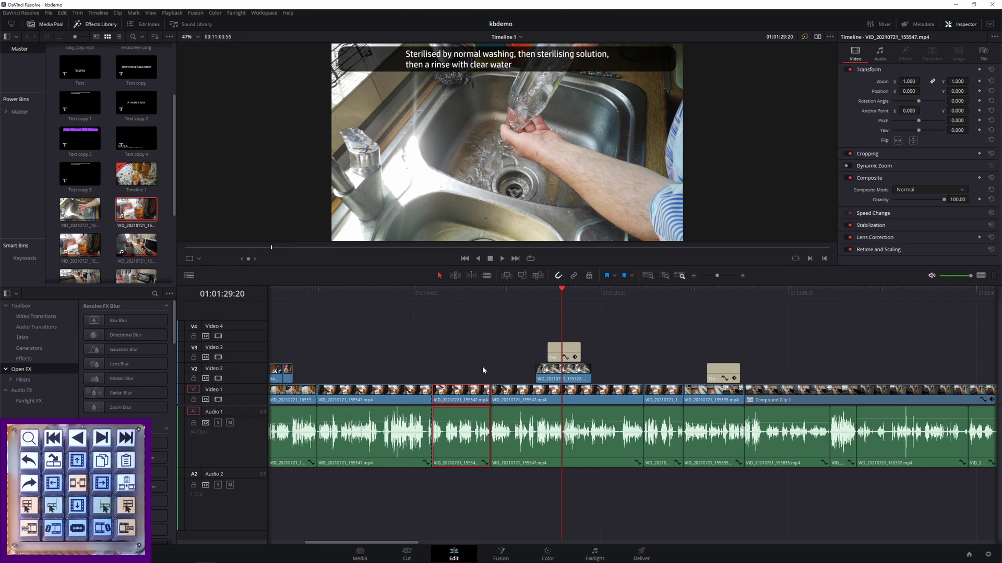
{"action": "left_click", "coordinate": [493, 289]}
{"action": "key", "text": "ctrl+v"}
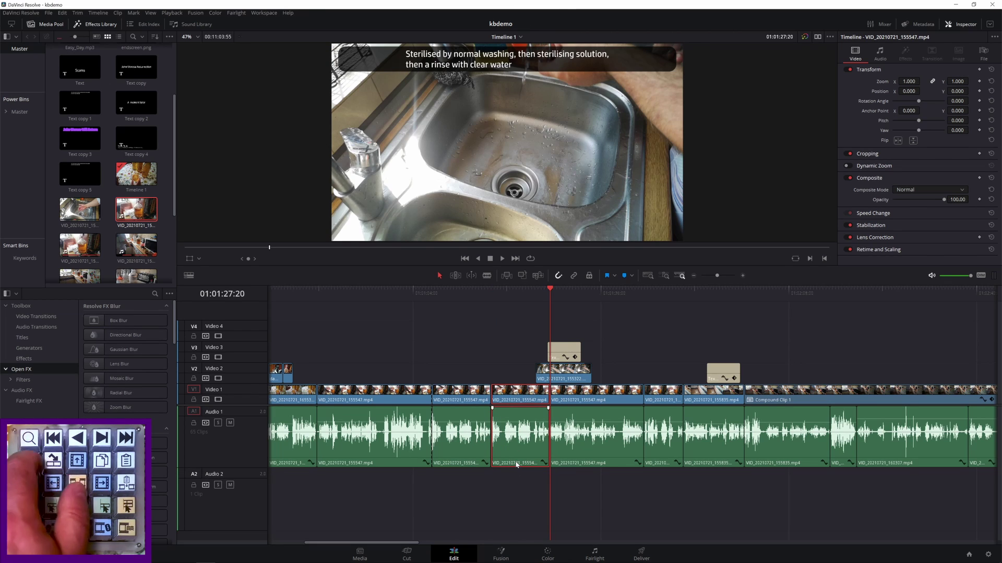
{"action": "key", "text": "ctrl+z"}
Try a paste-insert and undo it, then close the Video 1 gap with Ctrl+Shift+G
{"action": "key", "text": "ctrl+shift+v"}
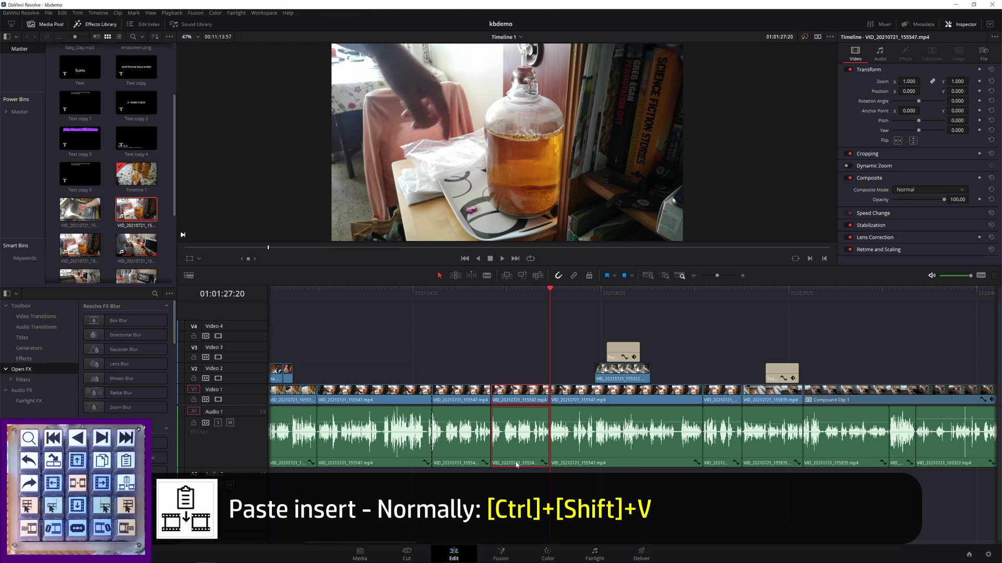
{"action": "key", "text": "ctrl+z"}
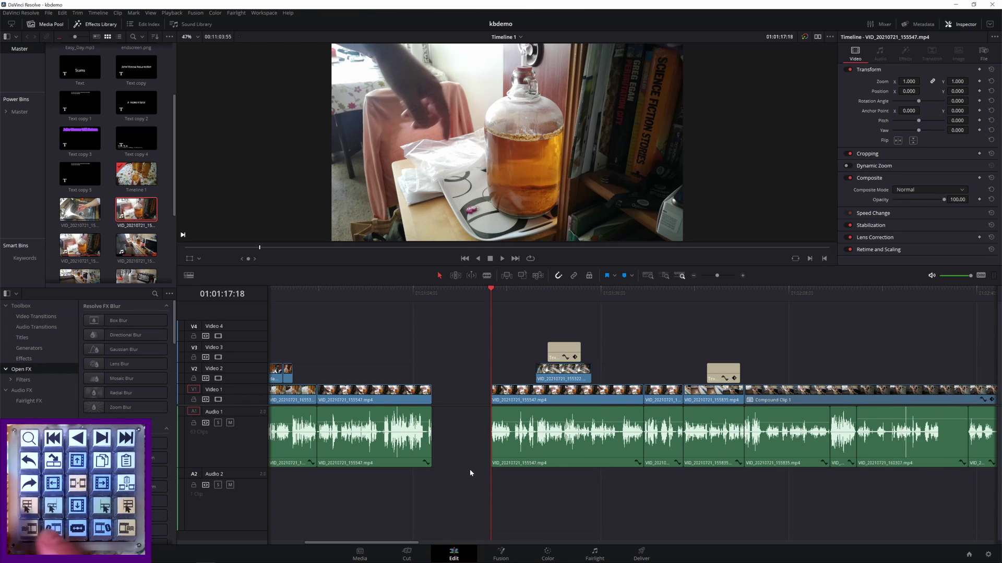
{"action": "key", "text": "ctrl+shift+g"}
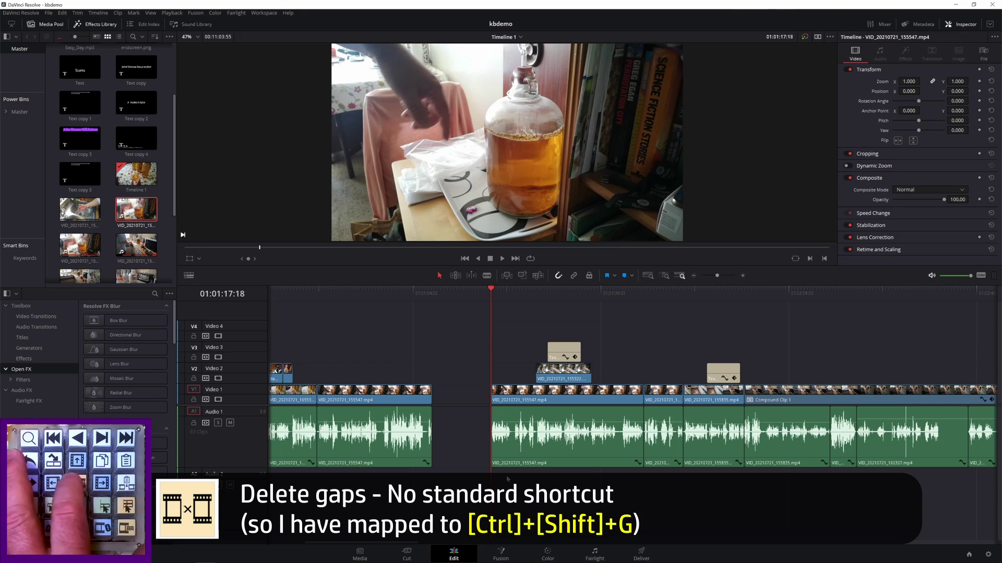
{"action": "key", "text": "ctrl+shift+g"}
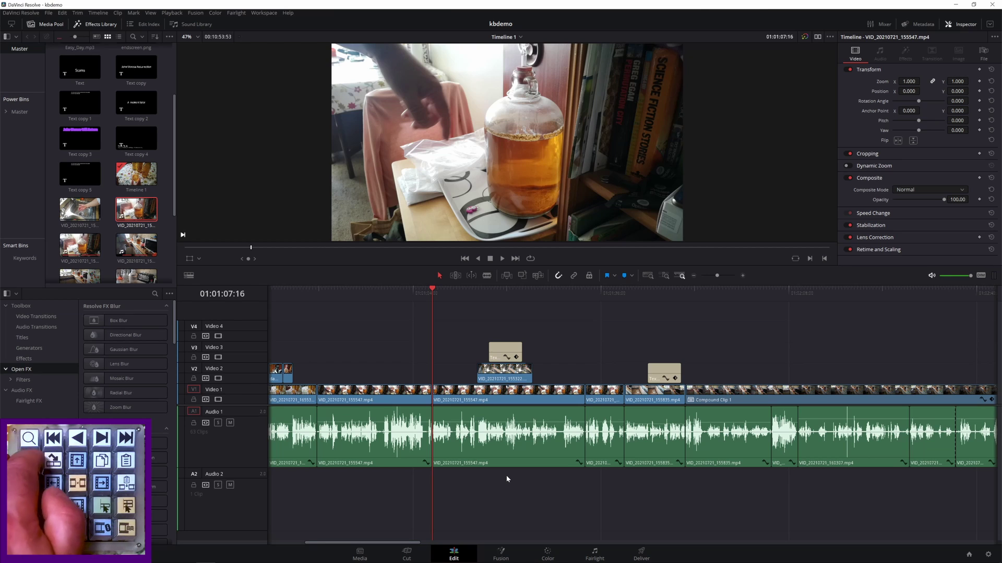
Undo the gap removal and test moving the clip up a track and back down
{"action": "key", "text": "ctrl+z"}
{"action": "key", "text": "ctrl+z"}
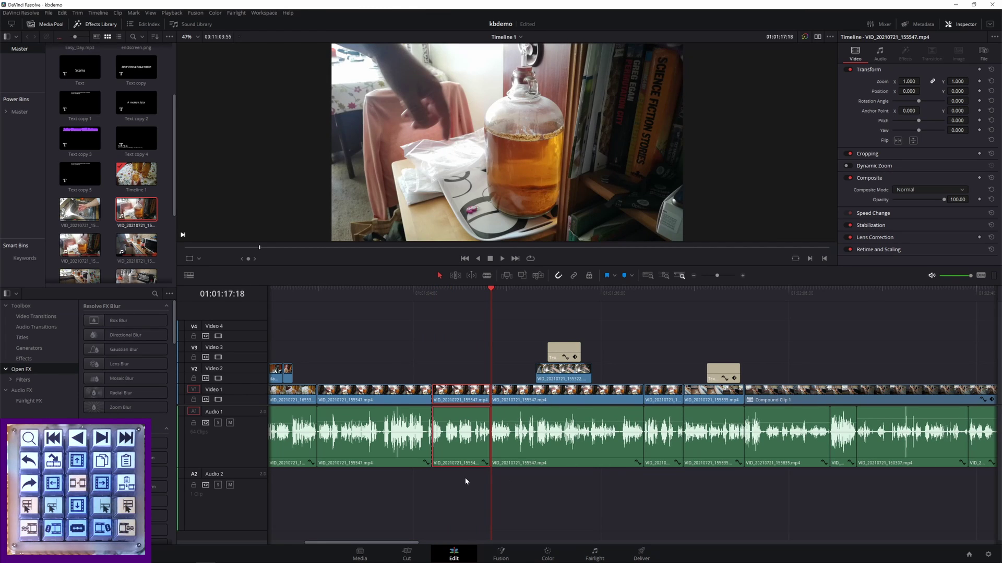
{"action": "key", "text": "alt+Up"}
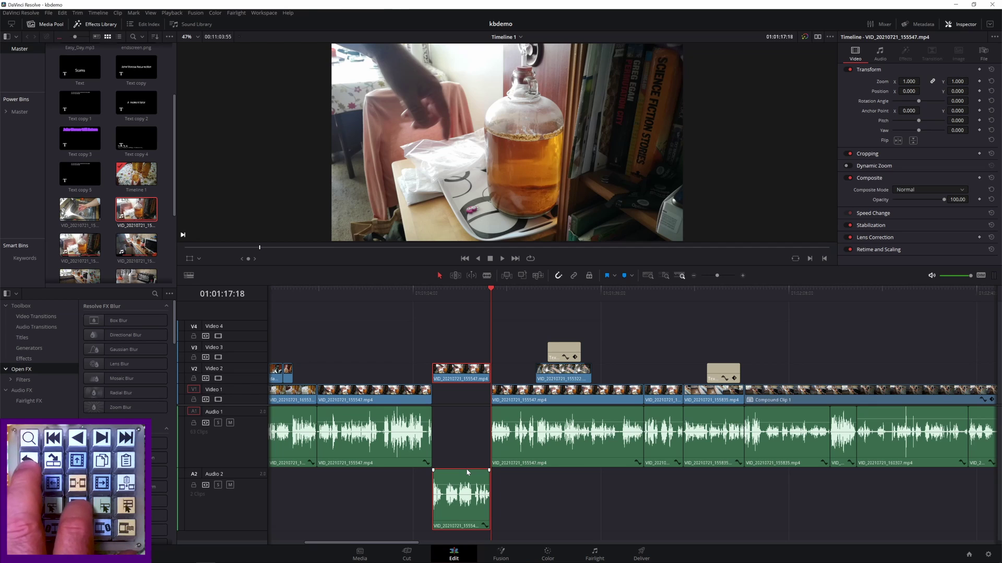
{"action": "key", "text": "alt+Down"}
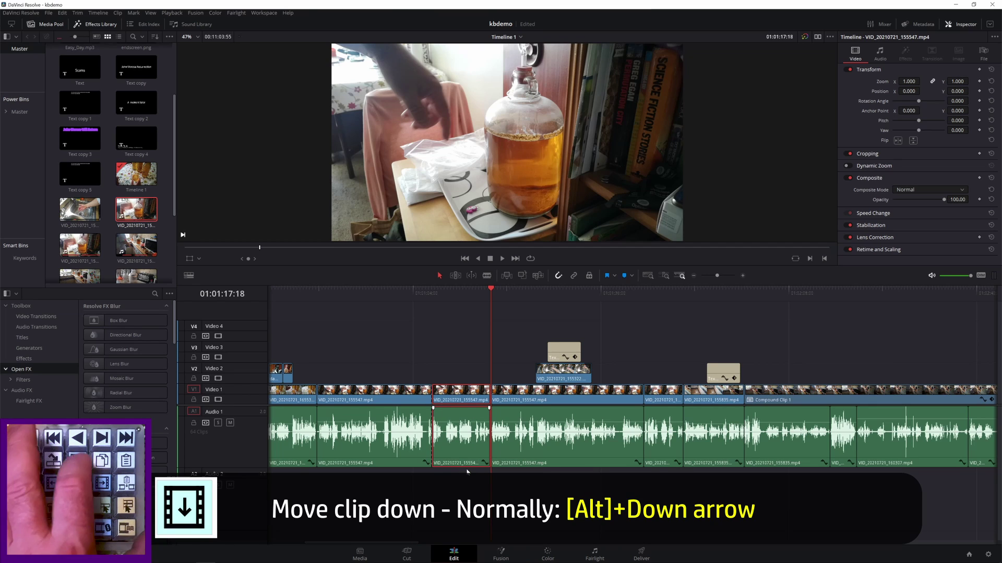
Raise the title and its video clip one track, onto Video 4 and Video 3
{"action": "left_click", "coordinate": [567, 355]}
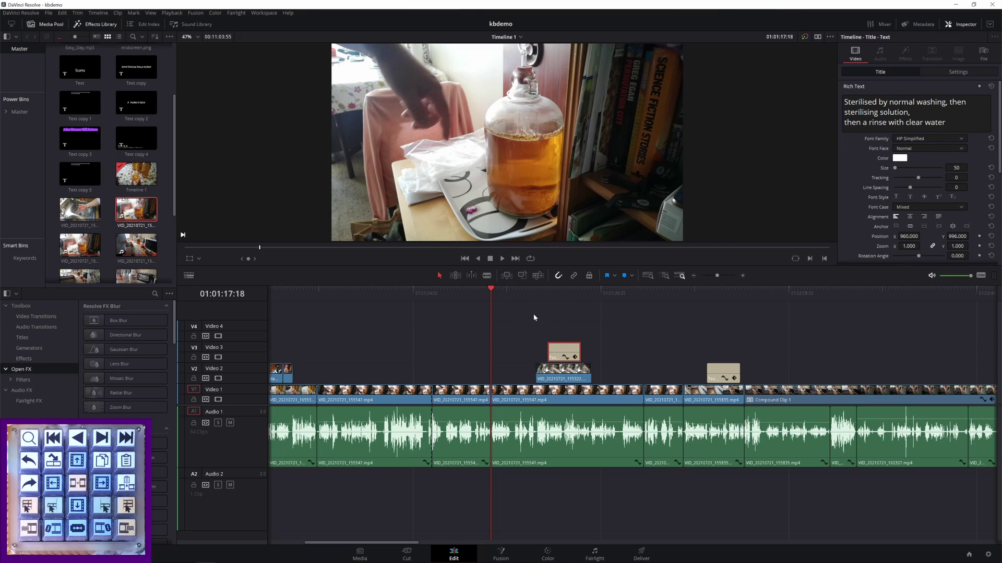
{"action": "left_click_drag", "start_coordinate": [533, 314], "coordinate": [586, 377]}
{"action": "left_click_drag", "start_coordinate": [564, 374], "coordinate": [564, 361]}
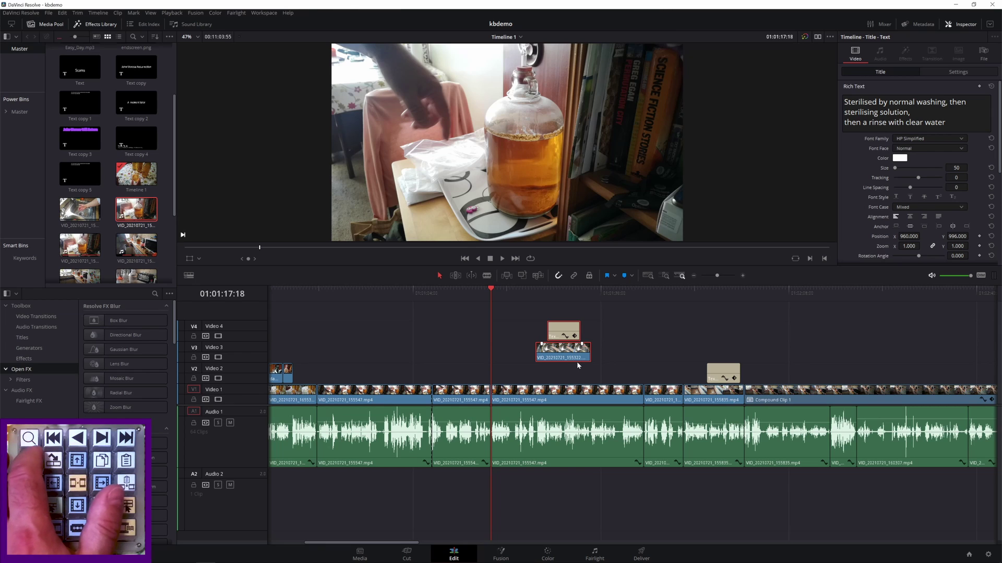
{"action": "key", "text": "ctrl+z"}
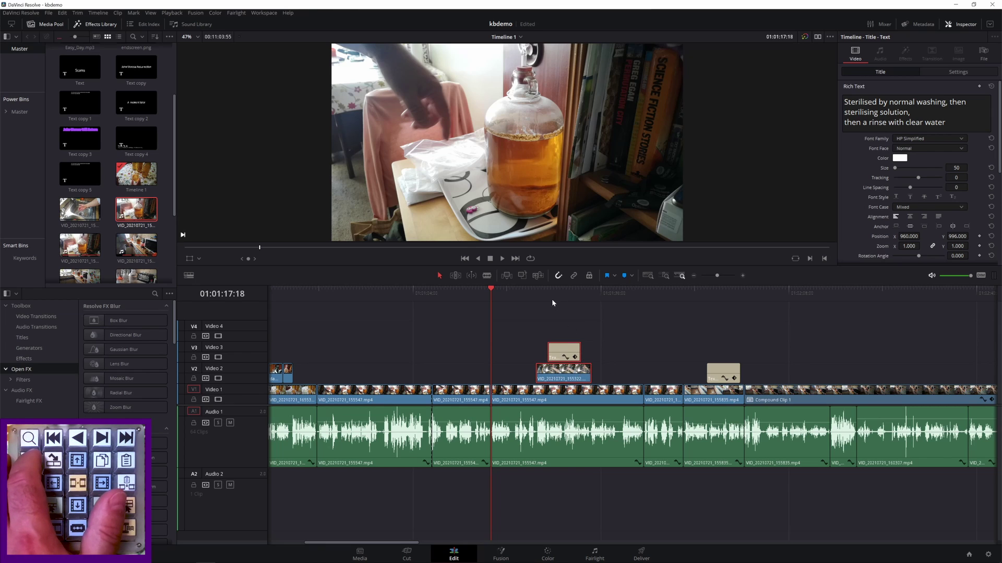
{"action": "left_click", "coordinate": [535, 292]}
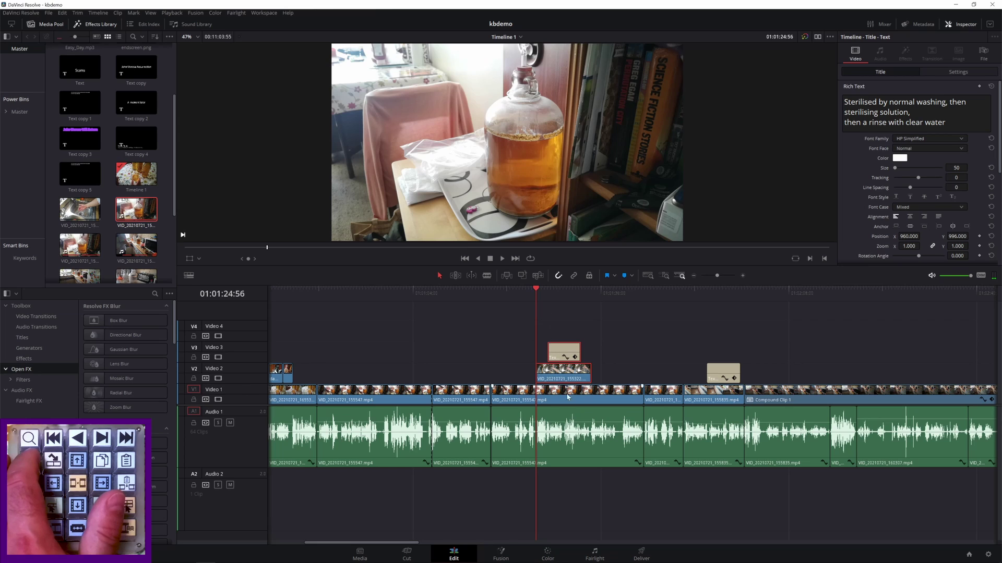
{"action": "left_click_drag", "start_coordinate": [574, 382], "coordinate": [574, 362]}
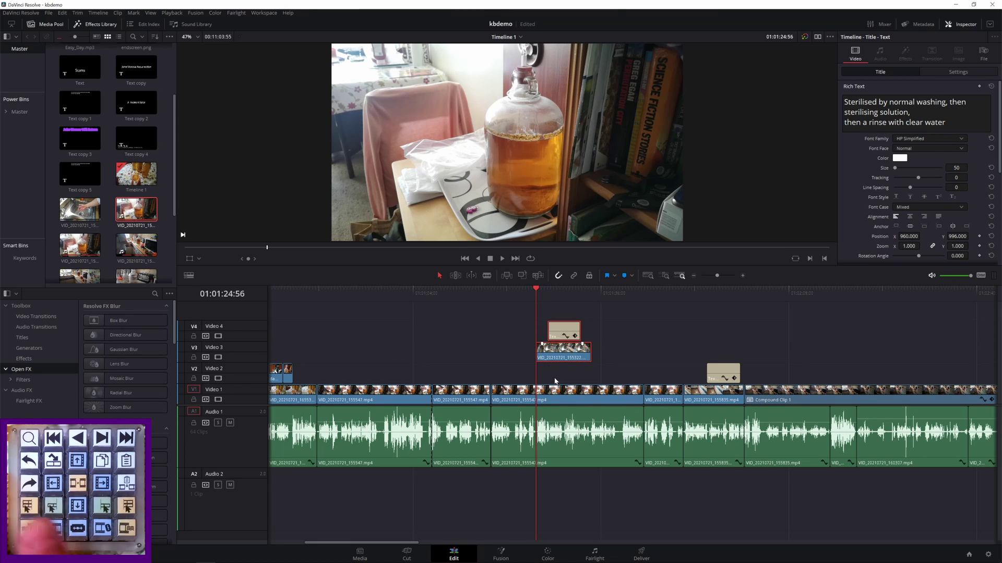
{"action": "key", "text": "ctrl+z"}
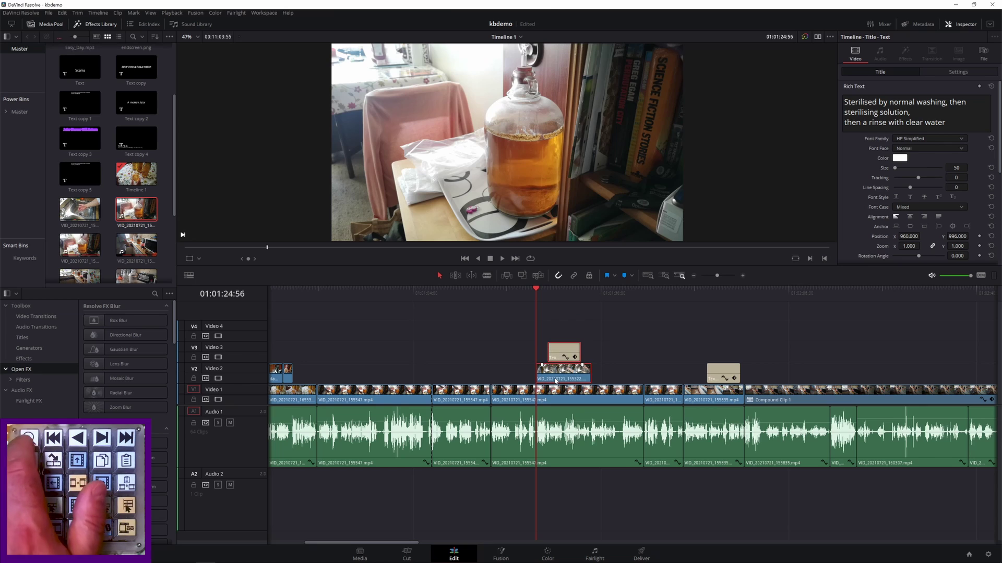
{"action": "key", "text": "Up"}
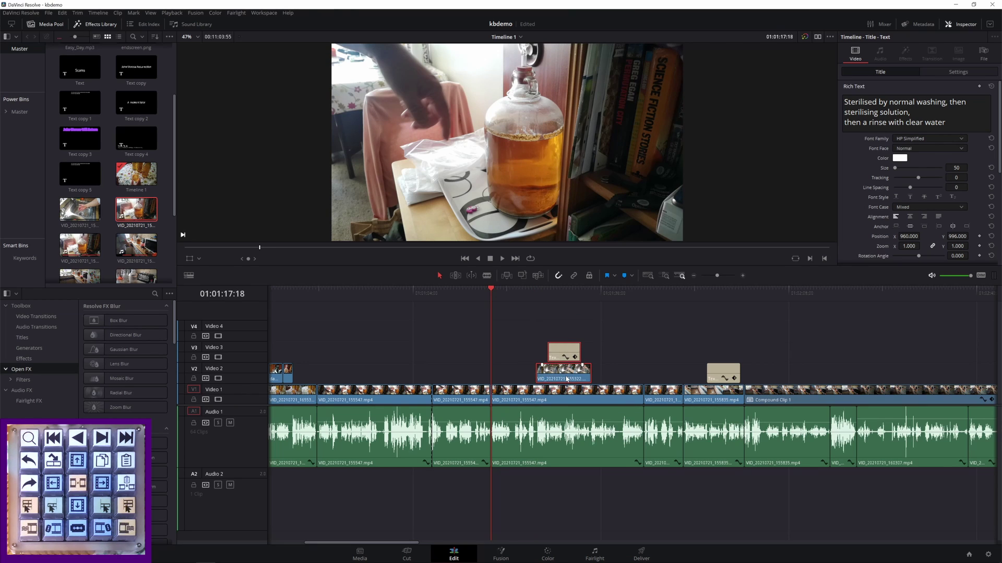
{"action": "key", "text": "ctrl+shift+z"}
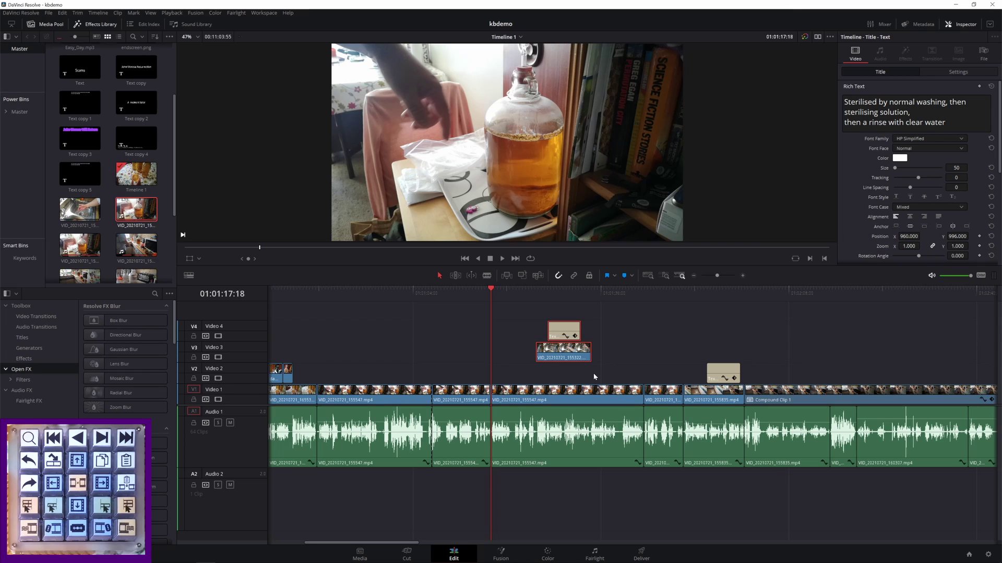
Raise the clips another track, delete the title, save, then undo the title deletion
{"action": "left_click_drag", "start_coordinate": [572, 329], "coordinate": [557, 310]}
{"action": "left_click", "coordinate": [585, 337]}
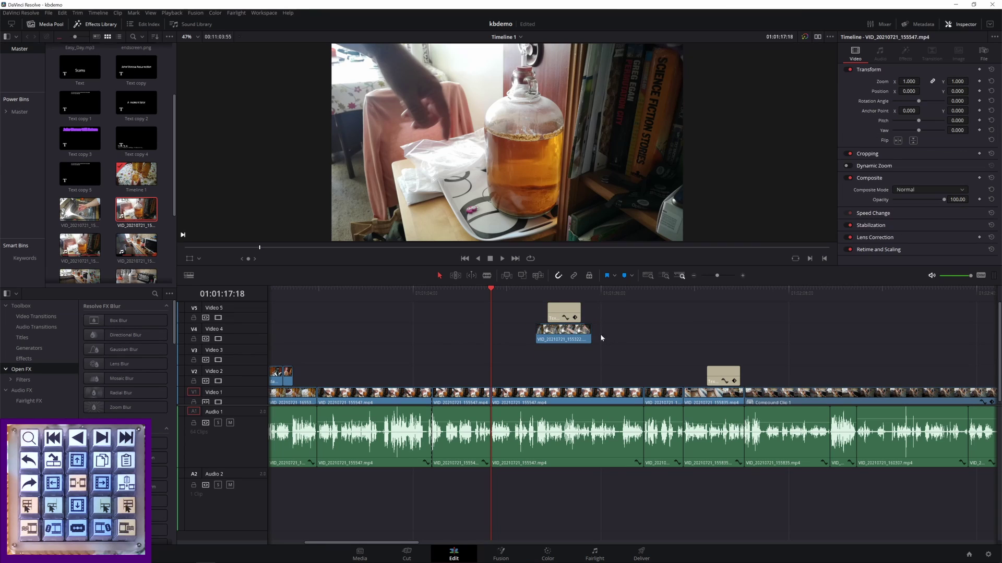
{"action": "left_click", "coordinate": [557, 310]}
{"action": "key", "text": "Delete"}
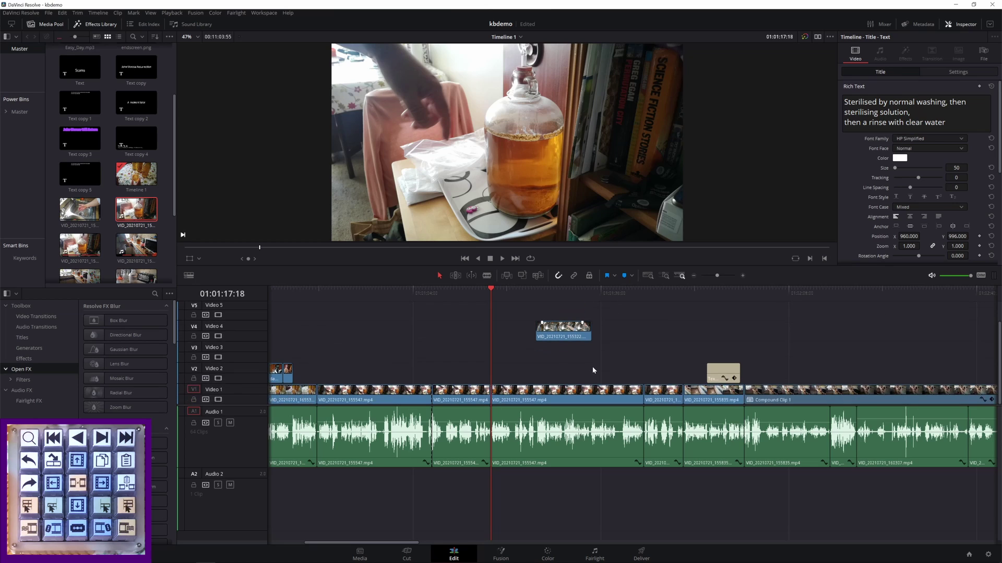
{"action": "key", "text": "ctrl+s"}
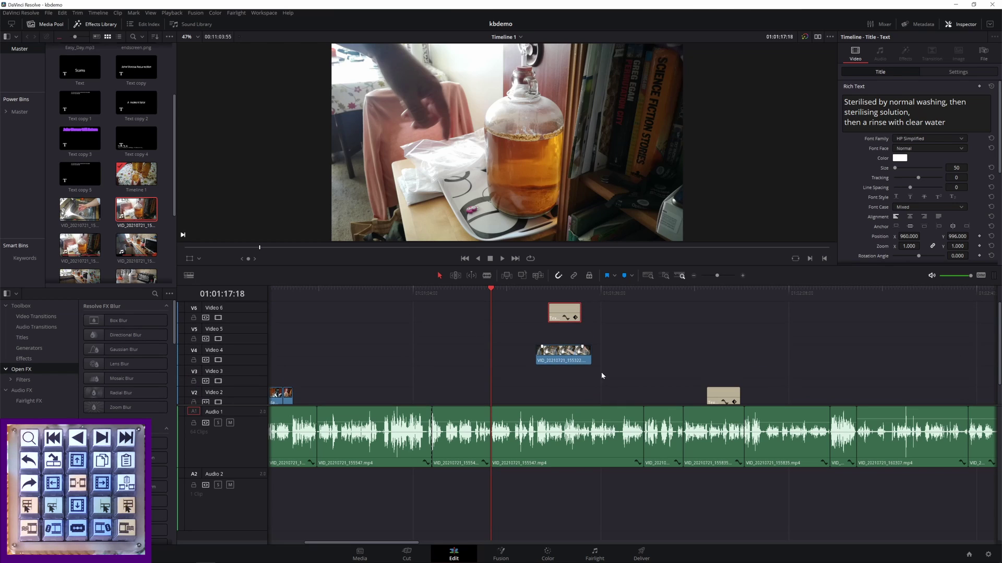
{"action": "key", "text": "ctrl+z"}
Lower the overlay clip to Video 2 with its title on Video 3, then clear the selection
{"action": "scroll", "coordinate": [573, 370], "scroll_direction": "down", "scroll_amount": 1}
{"action": "left_click", "coordinate": [573, 341]}
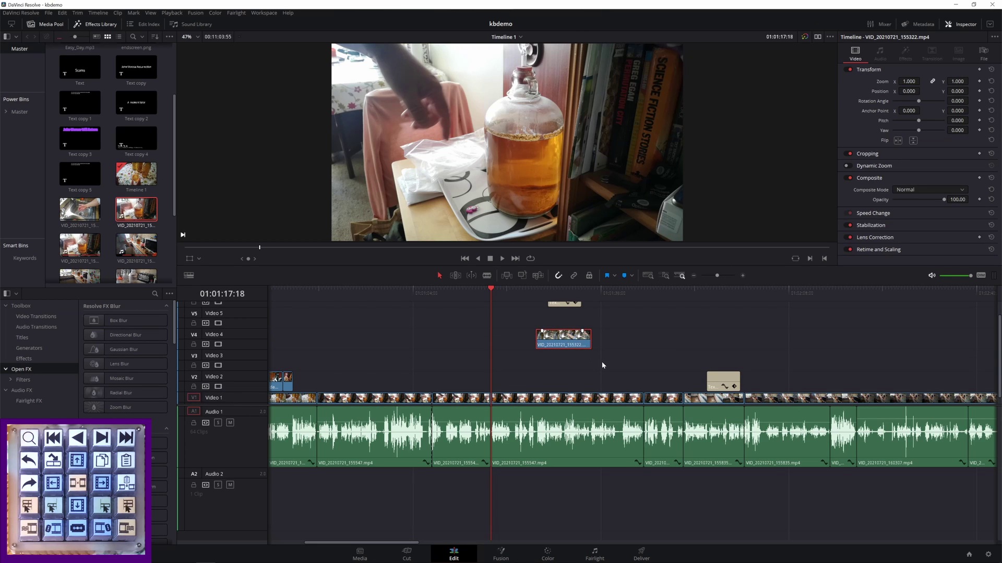
{"action": "key", "text": "alt+Down"}
{"action": "key", "text": "alt+Down"}
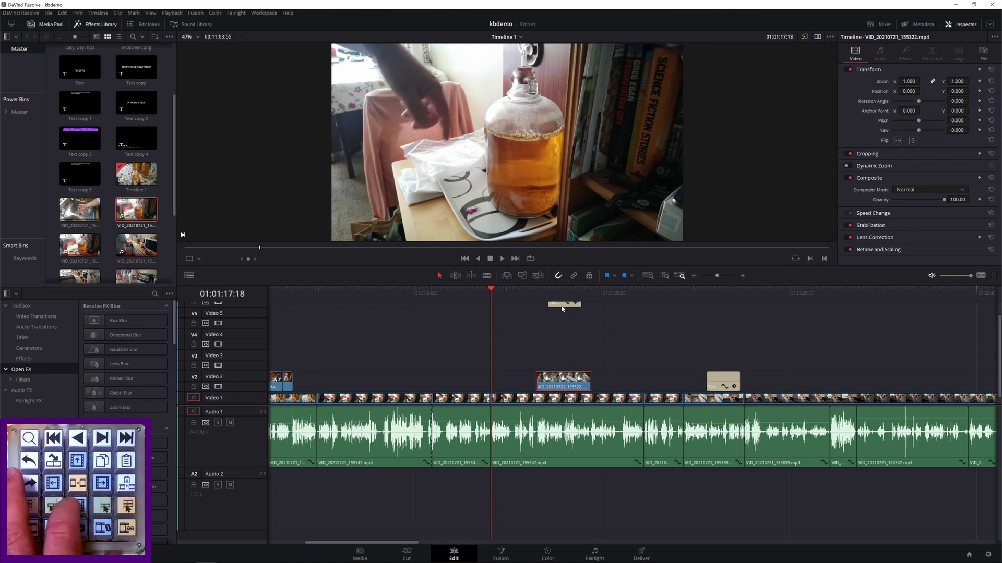
{"action": "key", "text": "shift+Up"}
{"action": "key", "text": "alt+Down"}
{"action": "key", "text": "alt+Down"}
{"action": "key", "text": "alt+Down"}
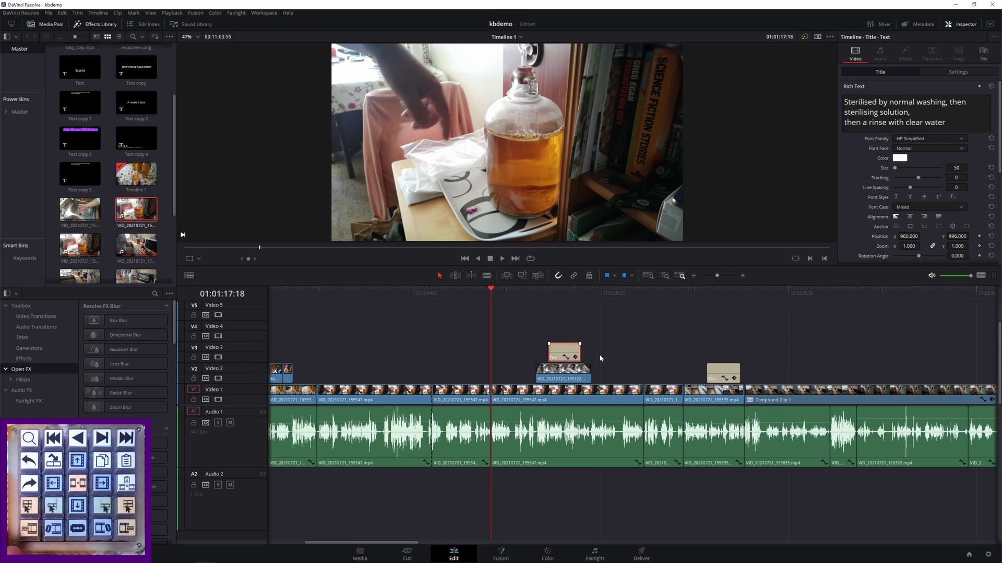
{"action": "scroll", "coordinate": [599, 354], "scroll_direction": "down", "scroll_amount": 1}
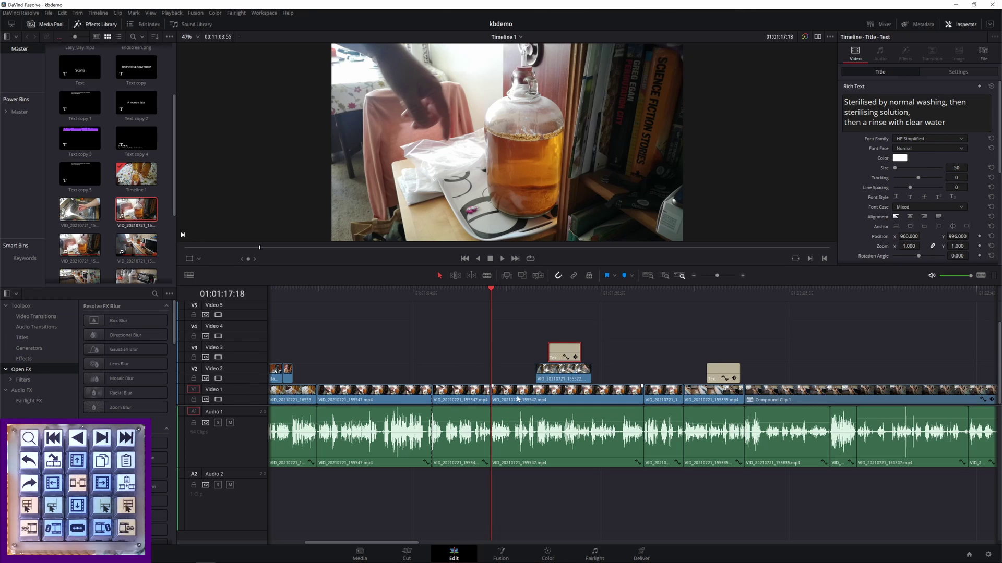
{"action": "key", "text": "shift+v"}
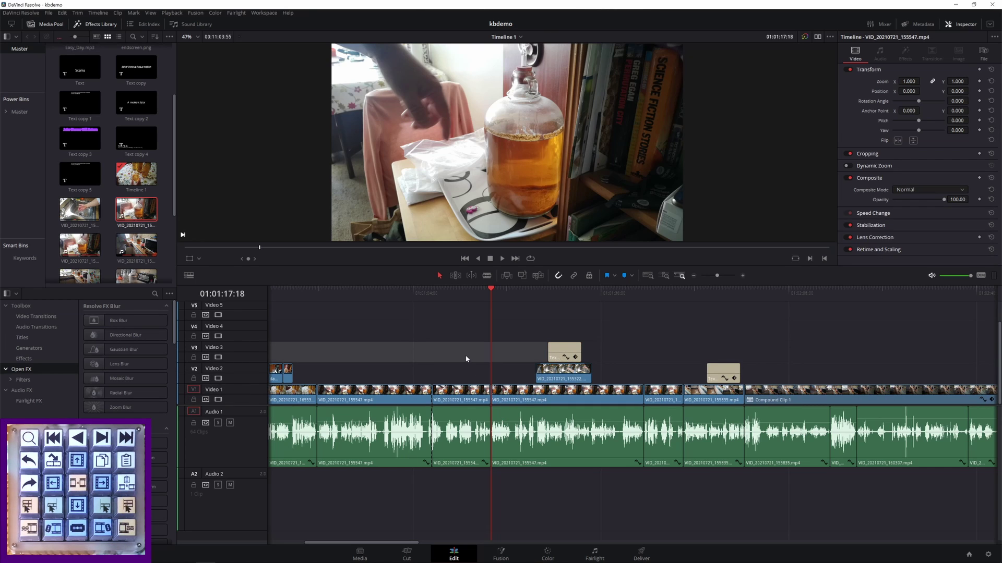
{"action": "key", "text": "ctrl+shift+a"}
Move the VID_20210721_155547 clip one place earlier on the main track, then back
{"action": "left_click", "coordinate": [474, 443]}
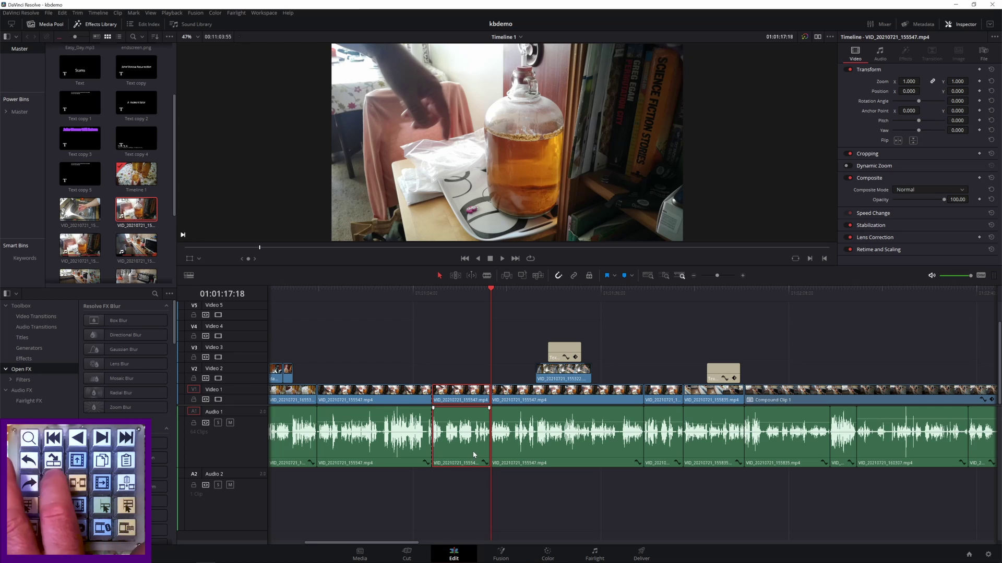
{"action": "key", "text": "ctrl+shift+comma"}
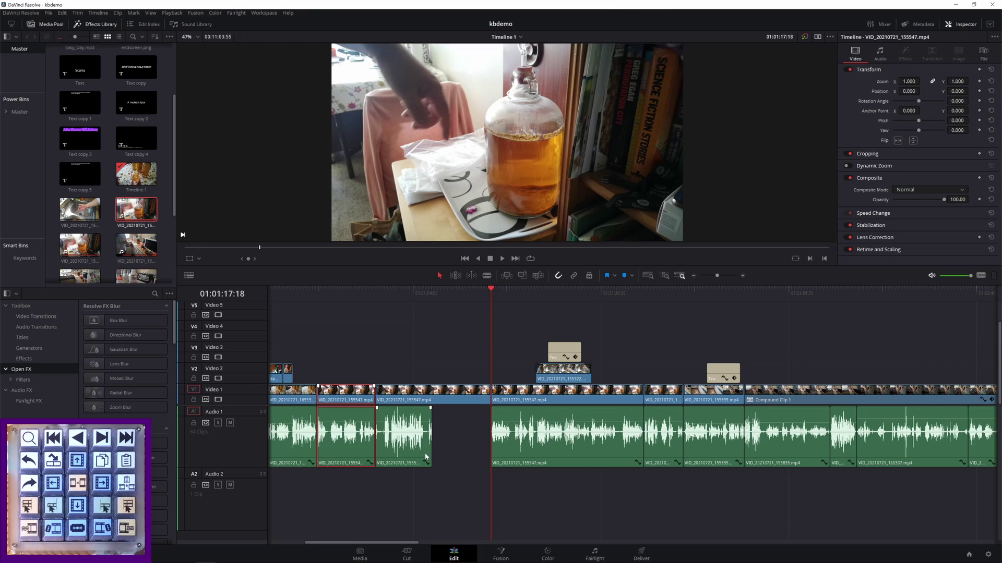
{"action": "key", "text": "ctrl+shift+period"}
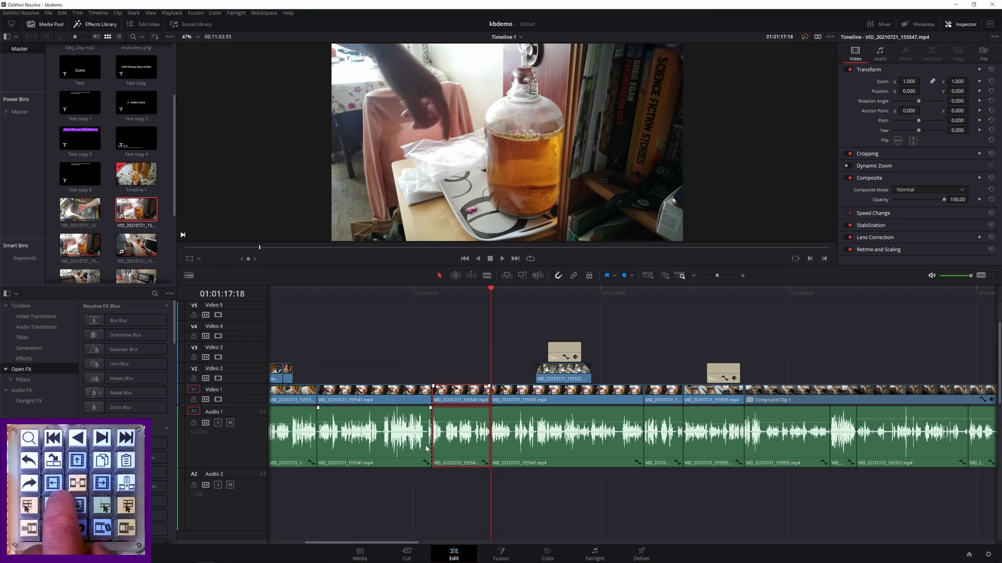
Move the preceding VID_20210721_155547 clip one place later, then undo the move
{"action": "left_click", "coordinate": [458, 371]}
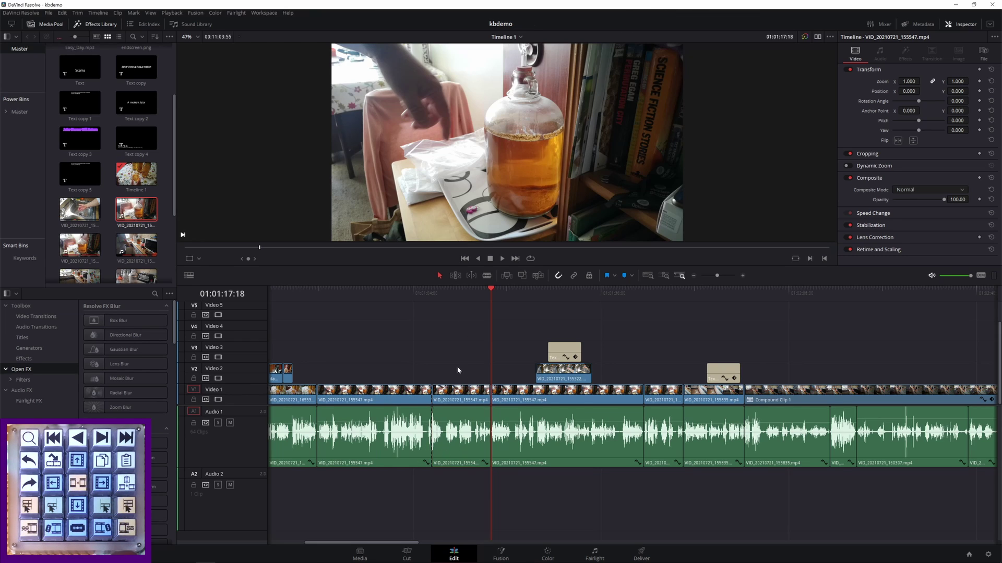
{"action": "left_click", "coordinate": [384, 433]}
{"action": "key", "text": "ctrl+shift+period"}
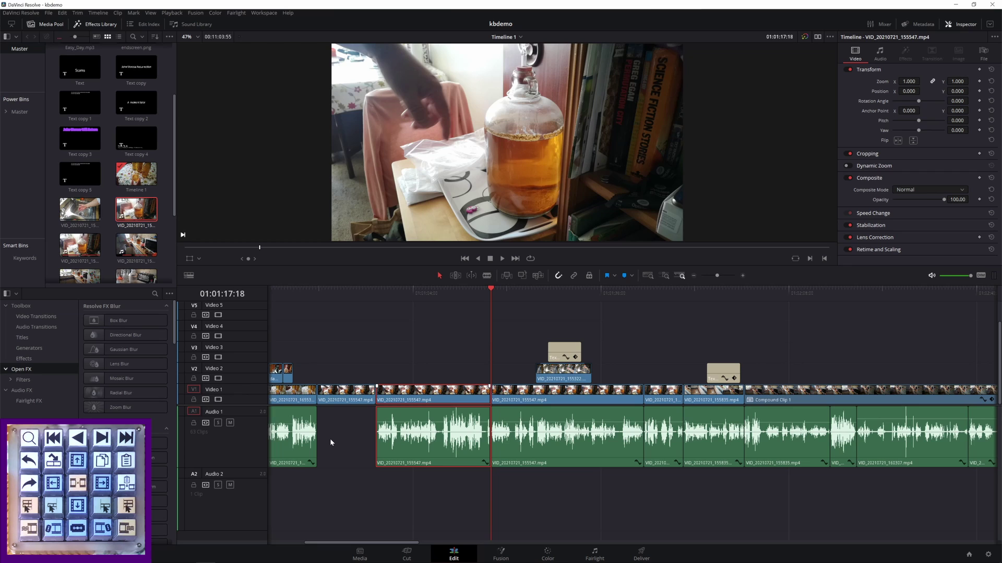
{"action": "key", "text": "ctrl+z"}
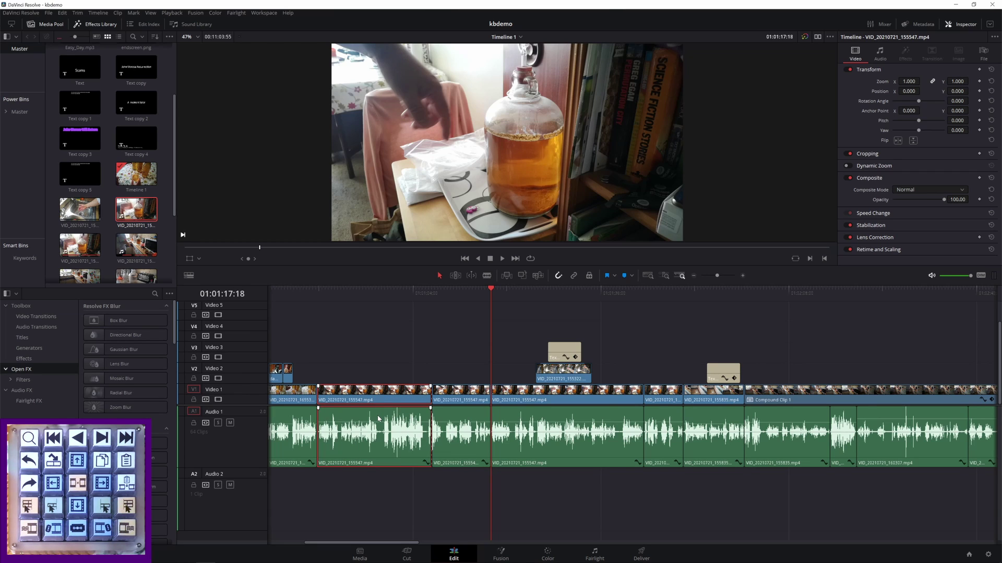
{"action": "left_click", "coordinate": [693, 277]}
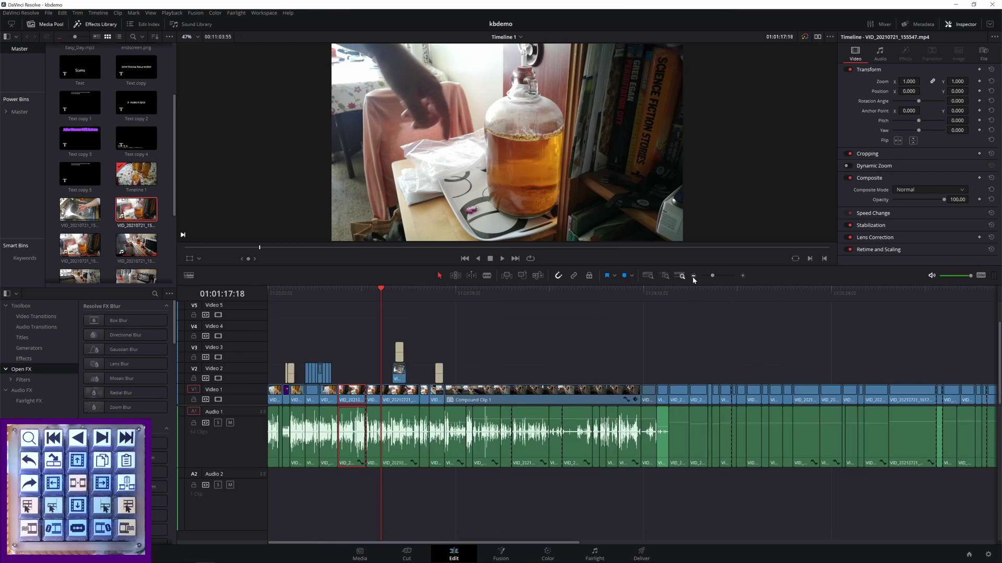
{"action": "left_click", "coordinate": [693, 276]}
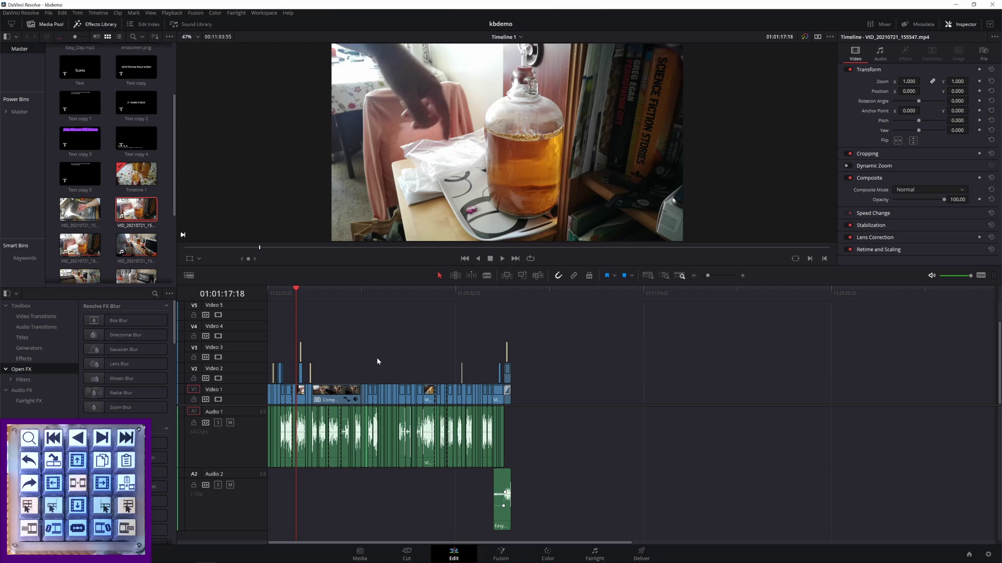
{"action": "left_click", "coordinate": [365, 291]}
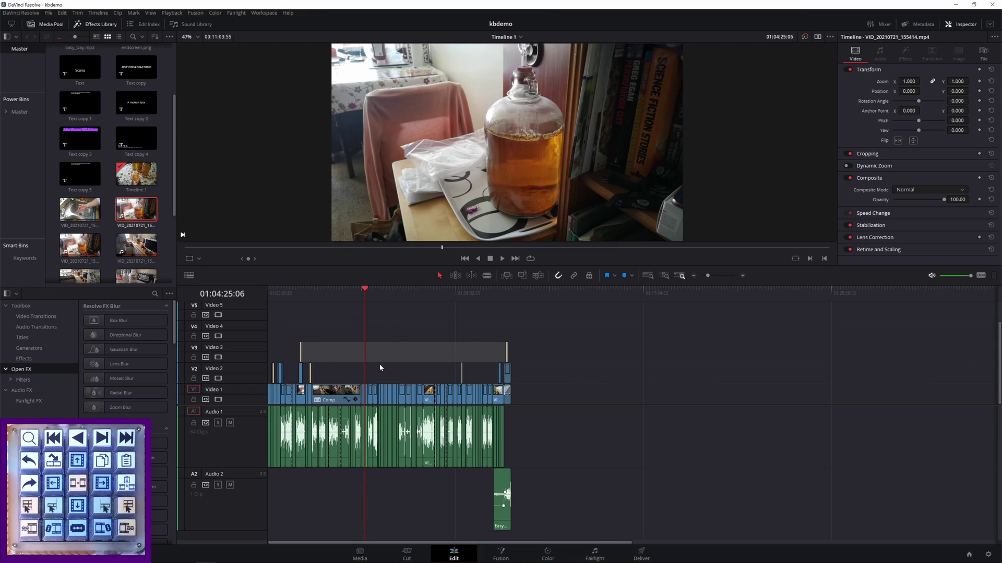
{"action": "key", "text": "ctrl+shift+z"}
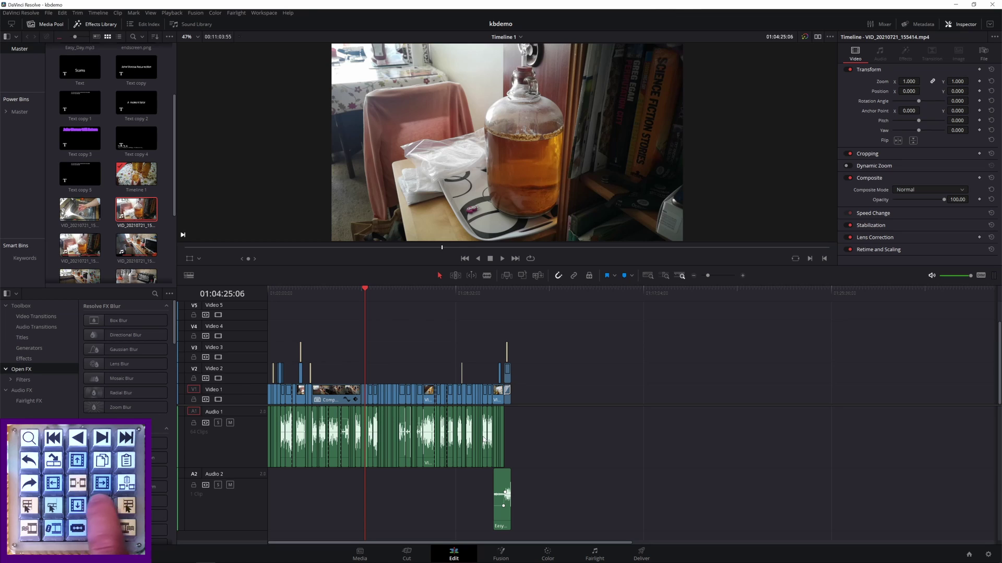
{"action": "key", "text": "alt+y"}
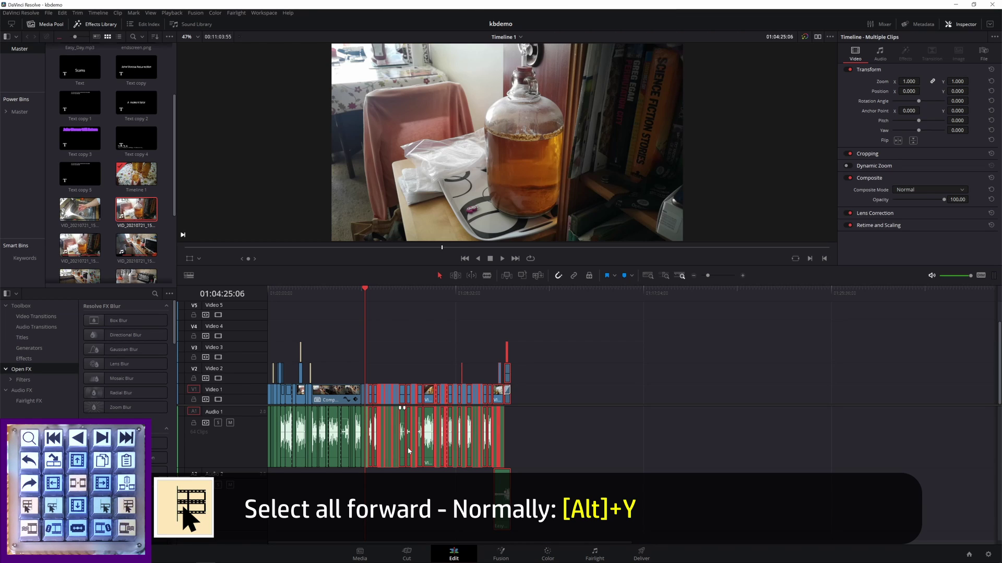
{"action": "left_click_drag", "start_coordinate": [408, 451], "coordinate": [720, 470]}
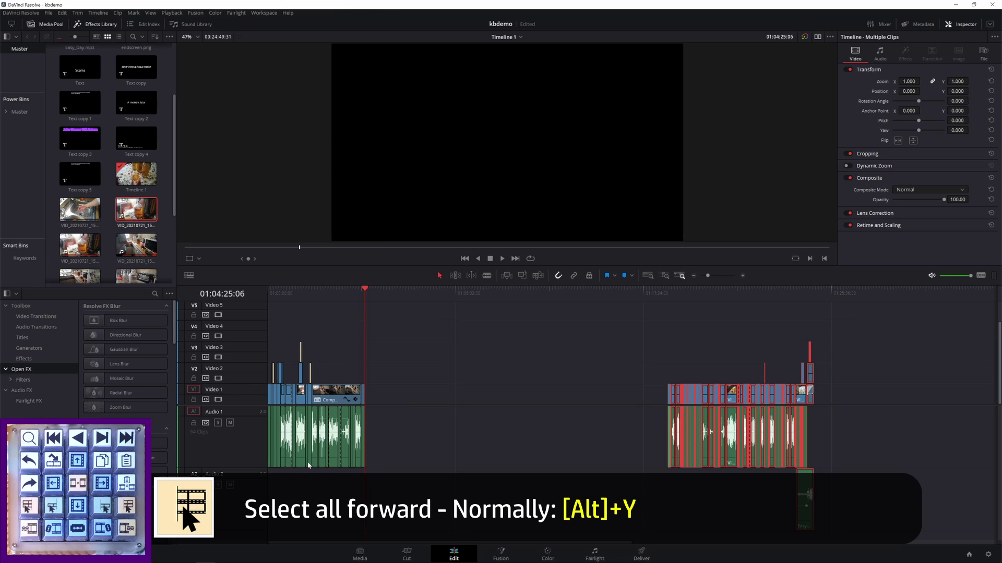
{"action": "key", "text": "ctrl+z"}
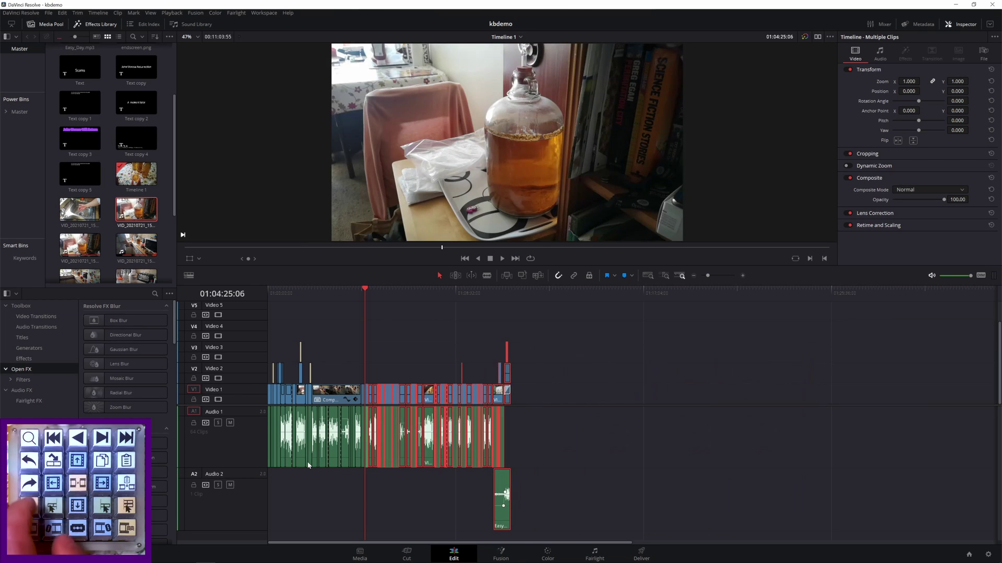
{"action": "key", "text": "y"}
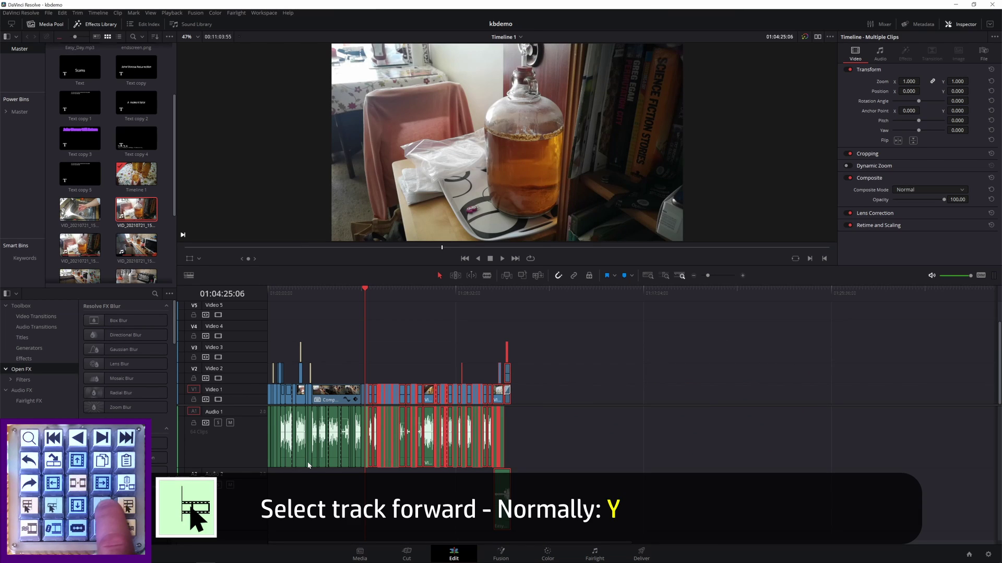
{"action": "key", "text": "y"}
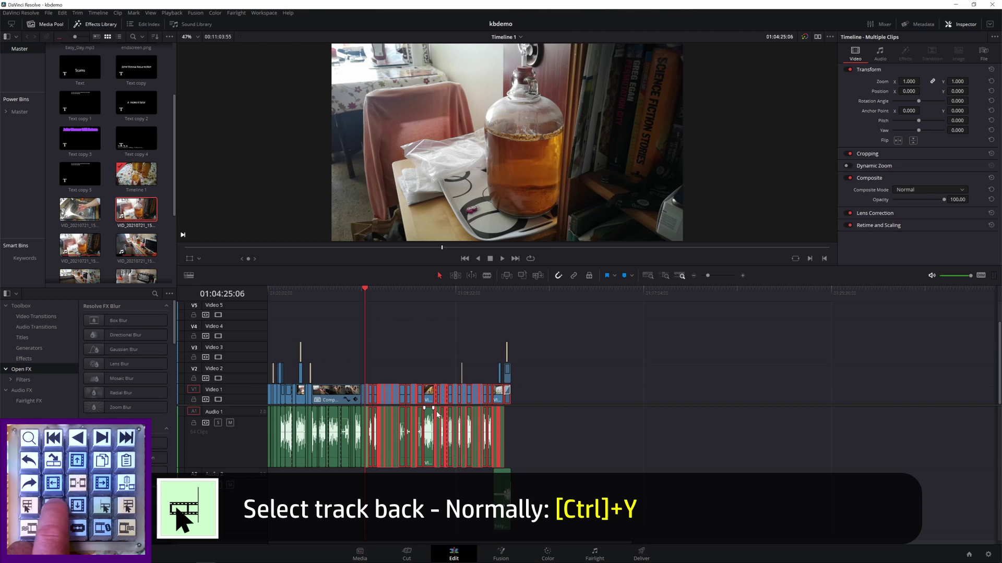
{"action": "key", "text": "ctrl+y"}
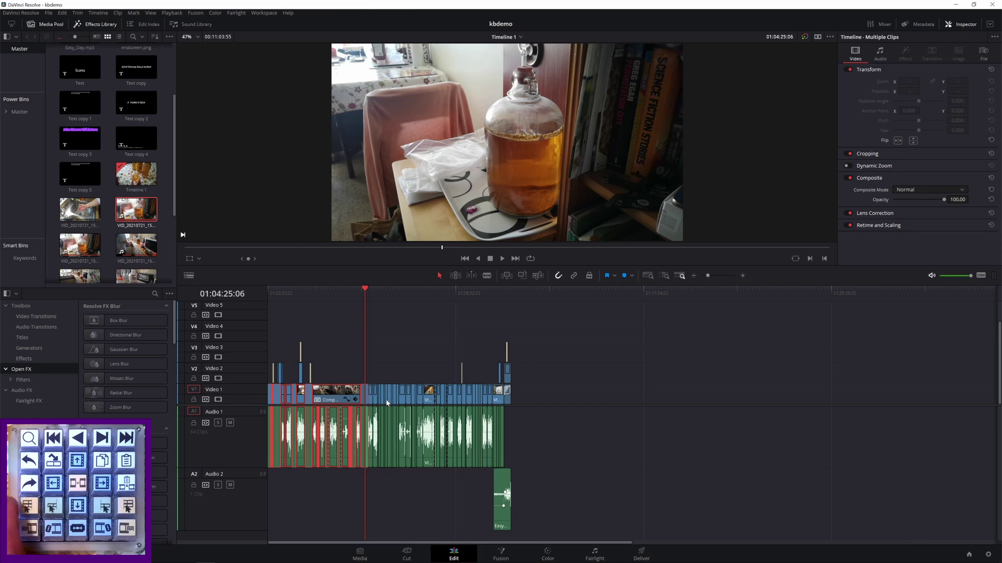
{"action": "key", "text": "ctrl+alt+y"}
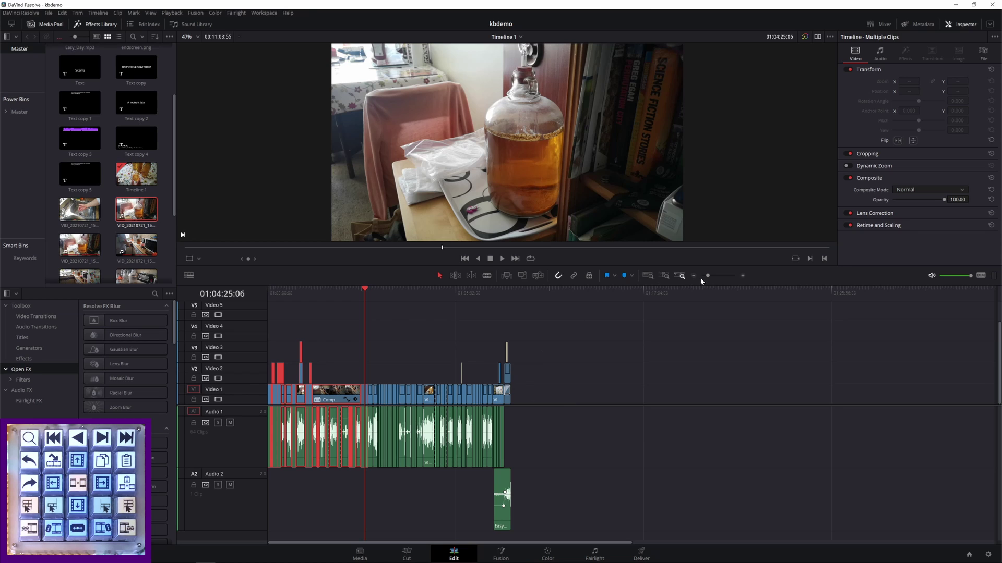
{"action": "left_click", "coordinate": [742, 276]}
Split Compound Clip 1 and its audio with Ctrl+B at the 01:04:07:34 playhead
{"action": "left_click", "coordinate": [743, 276]}
{"action": "left_click", "coordinate": [525, 329]}
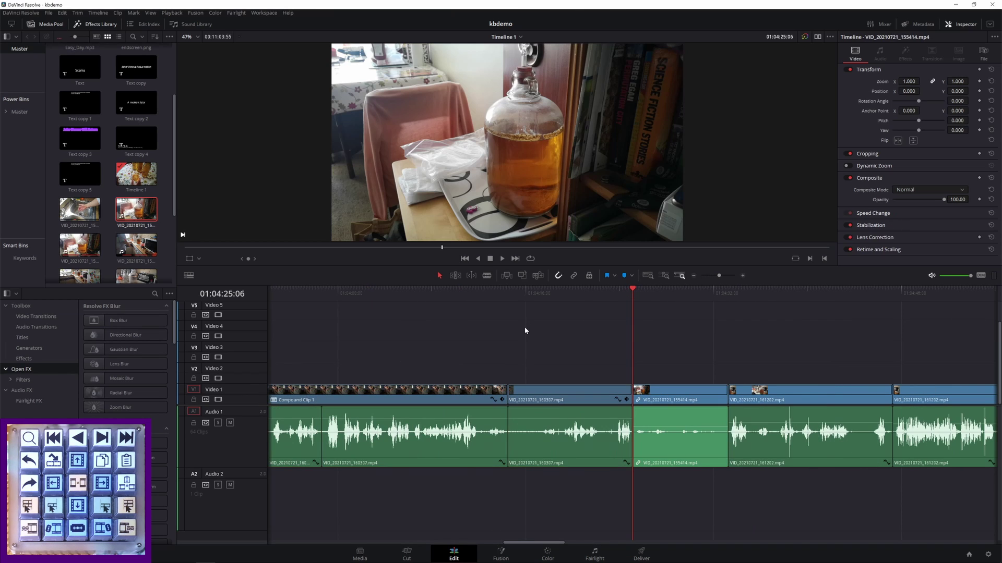
{"action": "left_click", "coordinate": [426, 294]}
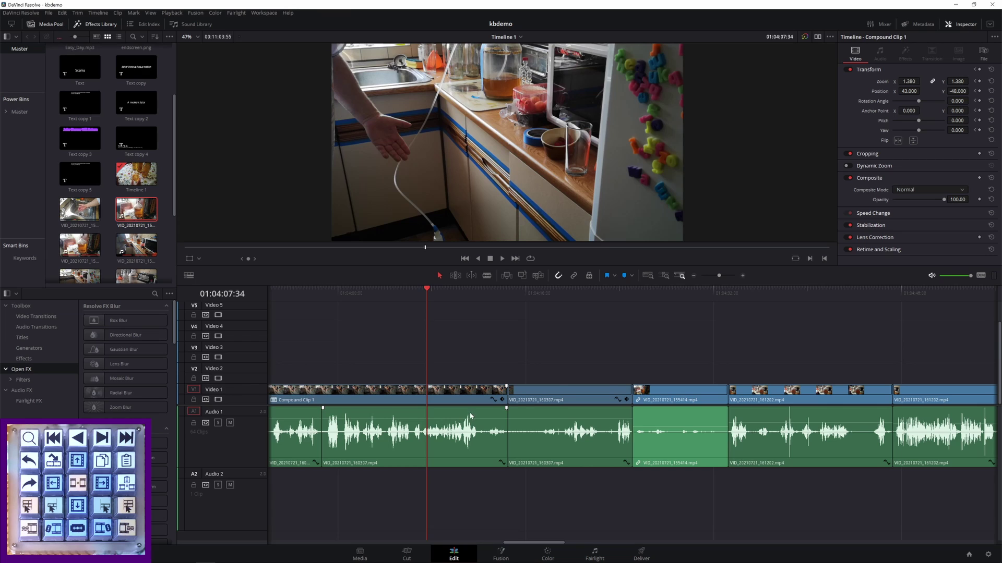
{"action": "left_click_drag", "start_coordinate": [459, 358], "coordinate": [444, 477]}
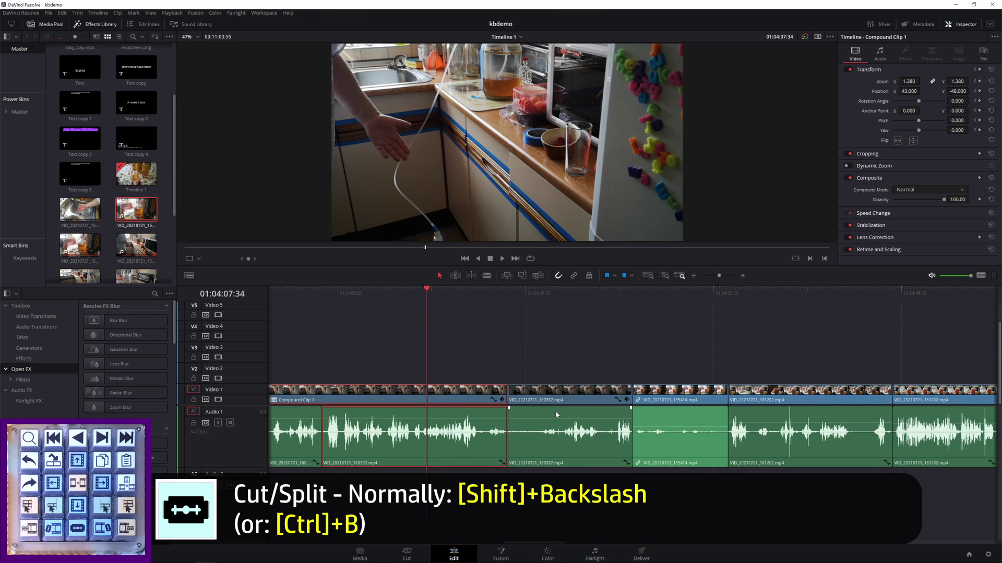
{"action": "key", "text": "ctrl+b"}
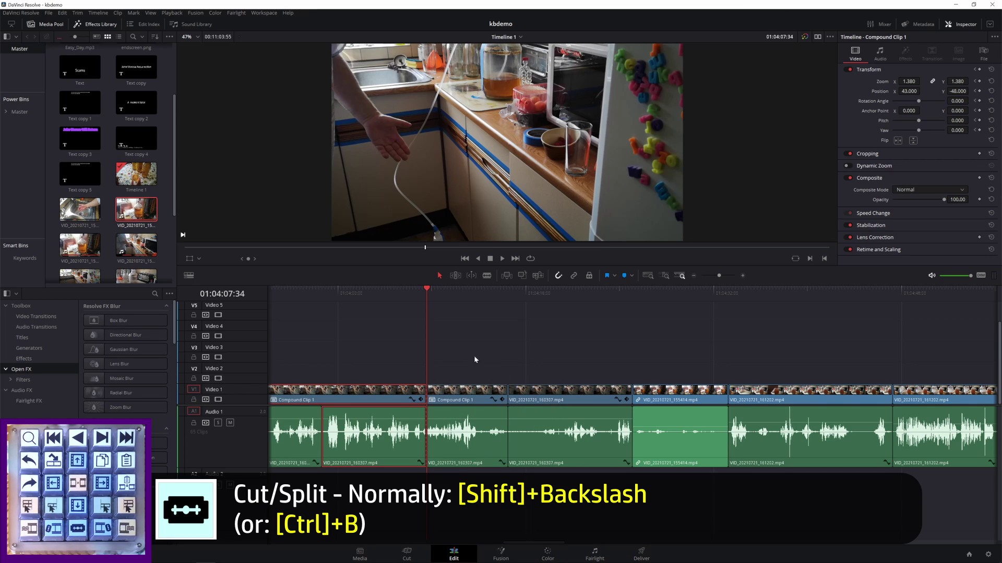
{"action": "left_click", "coordinate": [486, 276]}
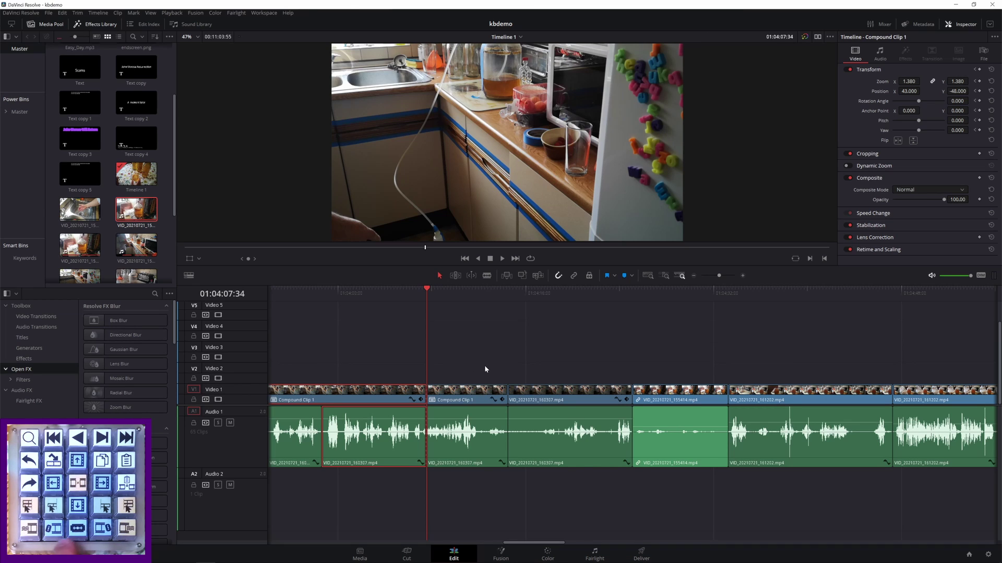
Undo the earlier split, then cut Compound Clip 1 at 01:04:11:58 and 01:04:07:02
{"action": "key", "text": "alt+backslash"}
{"action": "left_click", "coordinate": [479, 293]}
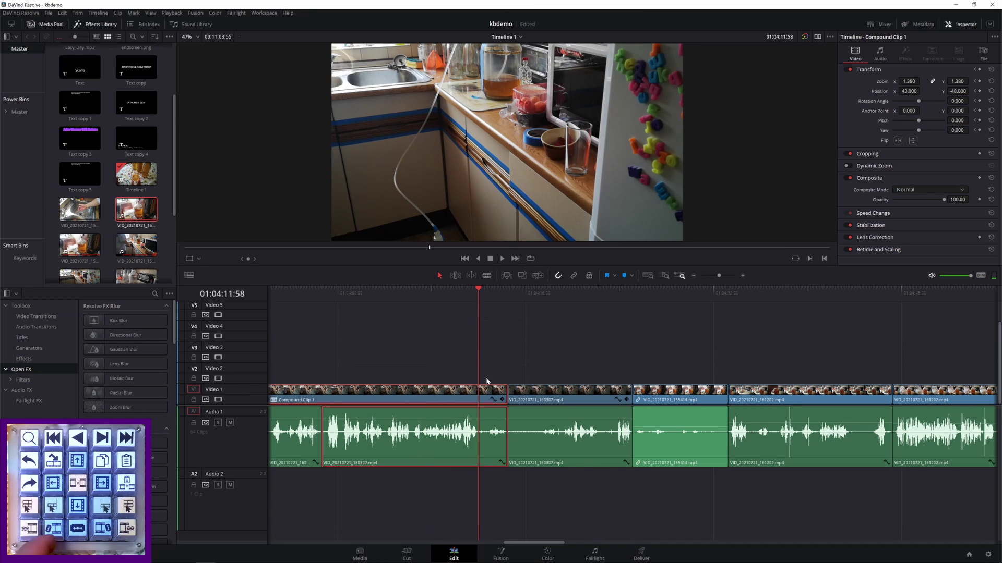
{"action": "key", "text": "ctrl+backslash"}
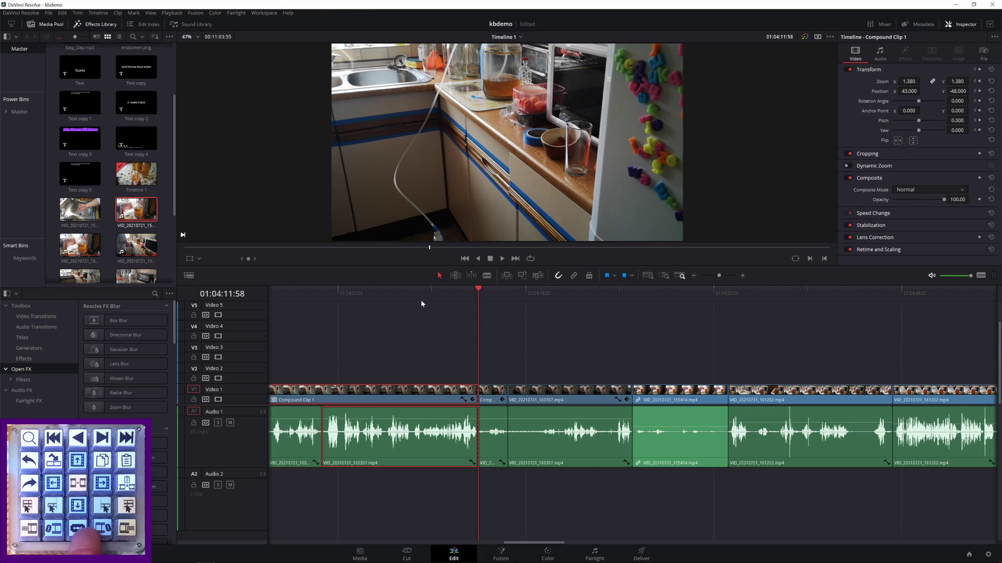
{"action": "left_click", "coordinate": [420, 295]}
{"action": "key", "text": "ctrl+backslash"}
Delete the piece between the two cuts, then undo to restore it
{"action": "left_click", "coordinate": [453, 389]}
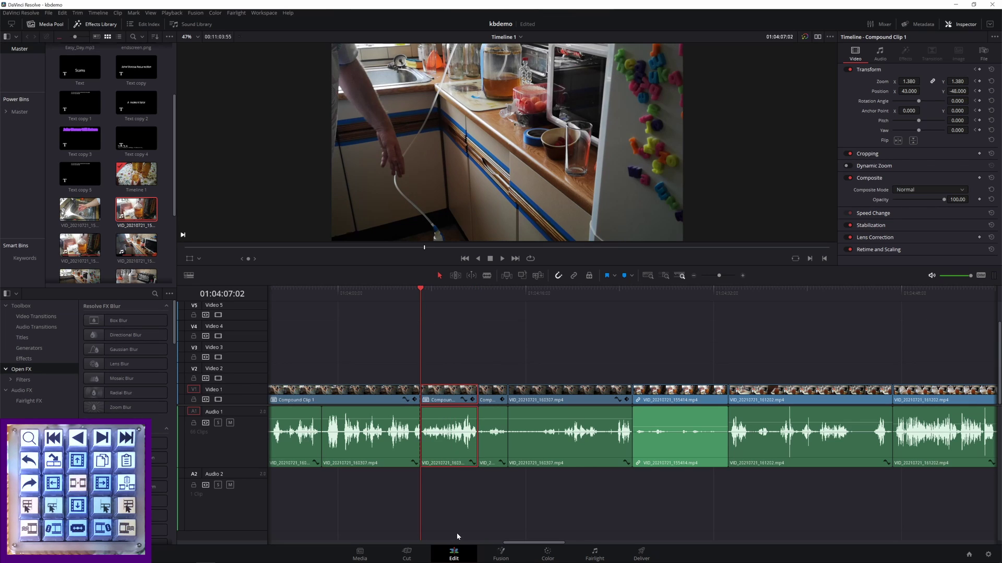
{"action": "key", "text": "Delete"}
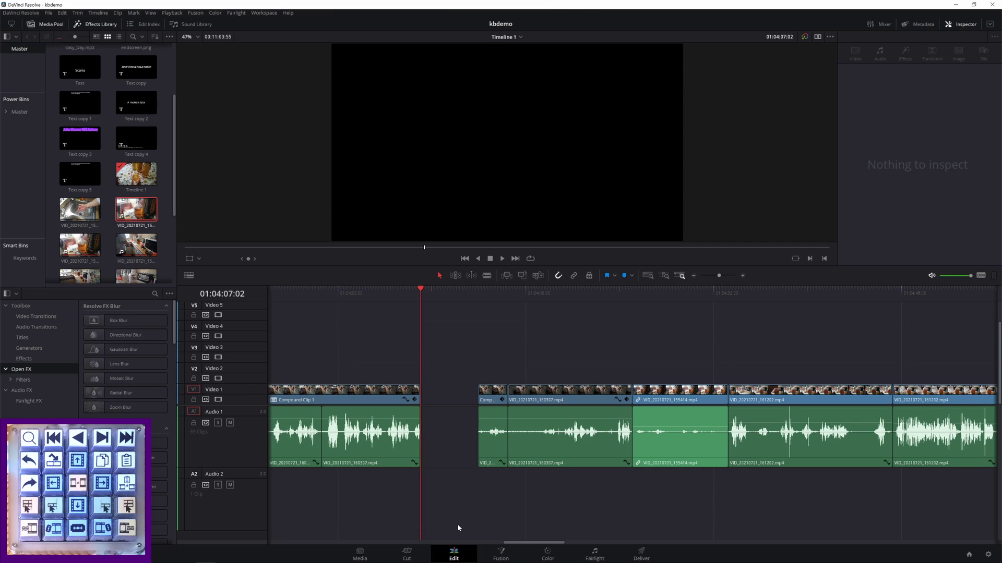
{"action": "key", "text": "ctrl+z"}
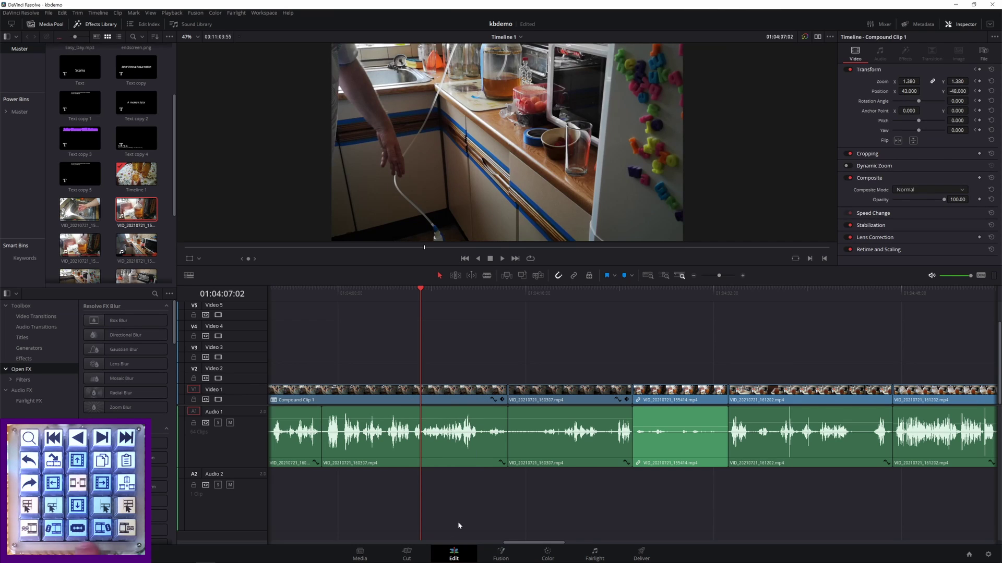
{"action": "left_click", "coordinate": [557, 382]}
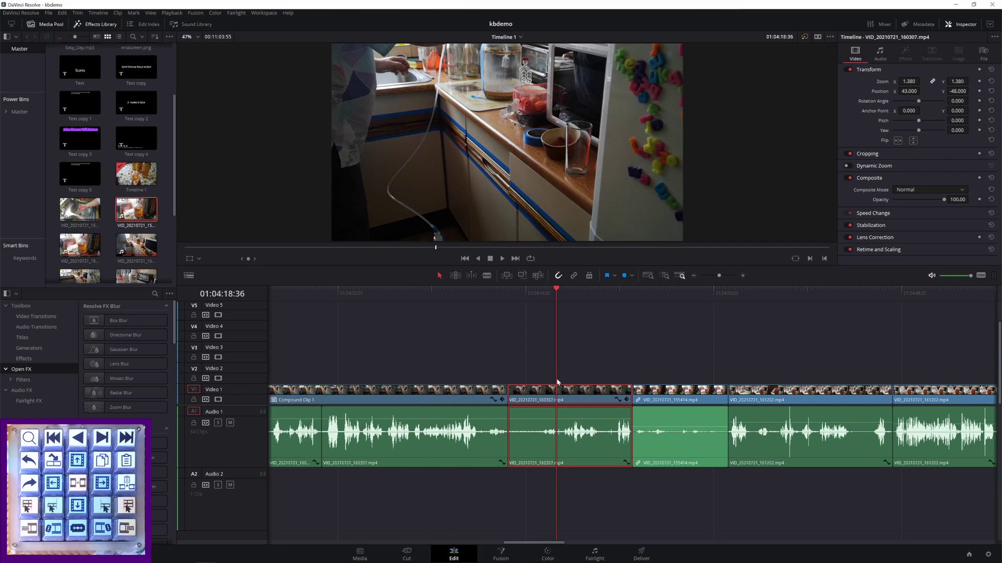
{"action": "key", "text": "shift+bracketleft"}
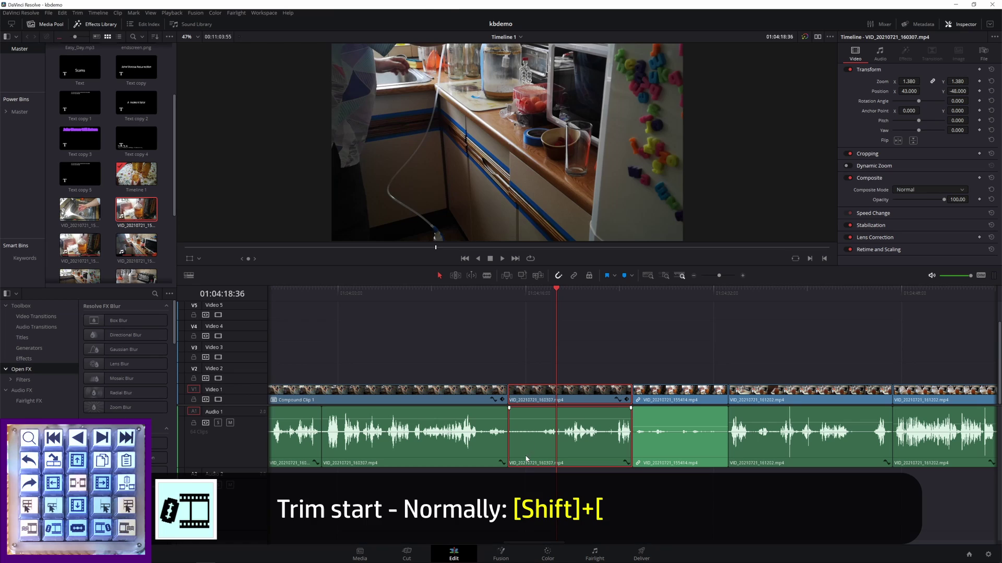
{"action": "key", "text": "shift+bracketleft"}
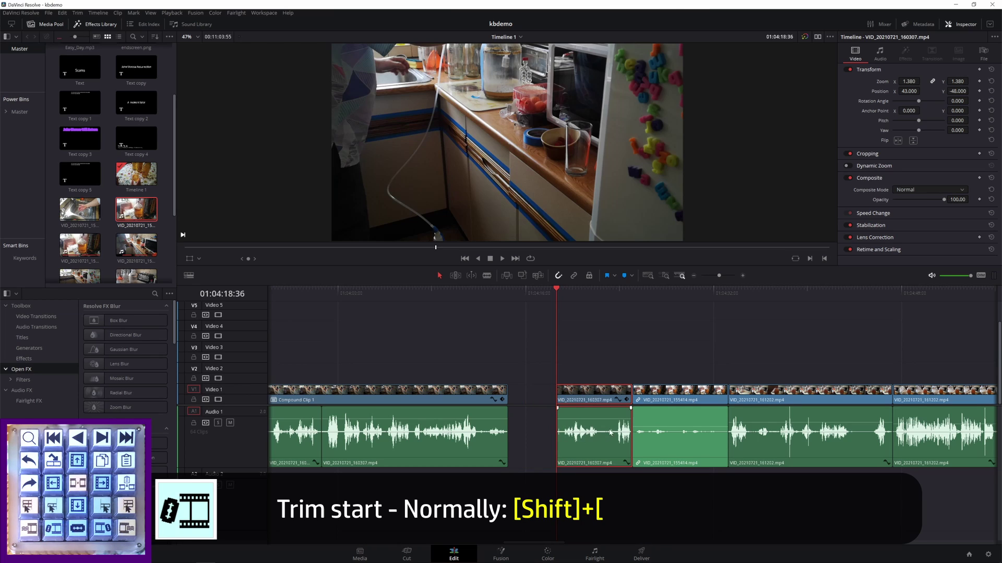
{"action": "key", "text": "ctrl+z"}
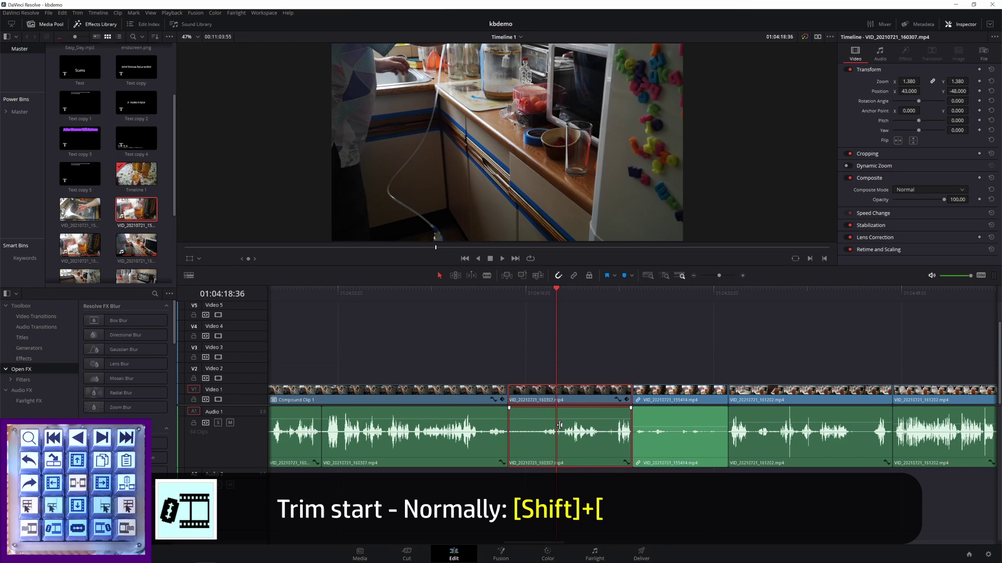
{"action": "key", "text": "shift+bracketright"}
{"action": "key", "text": "shift+bracketright"}
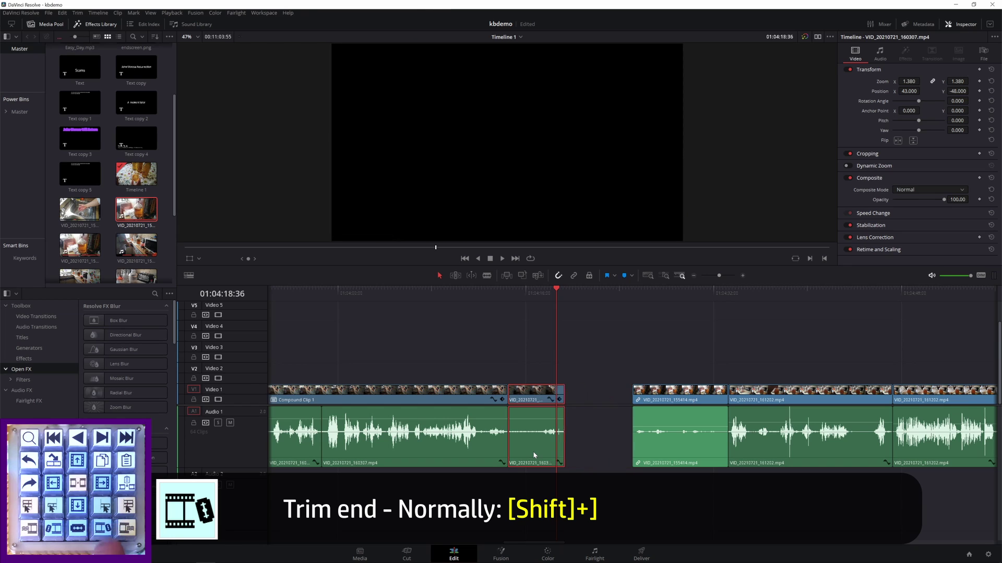
{"action": "key", "text": "ctrl+z"}
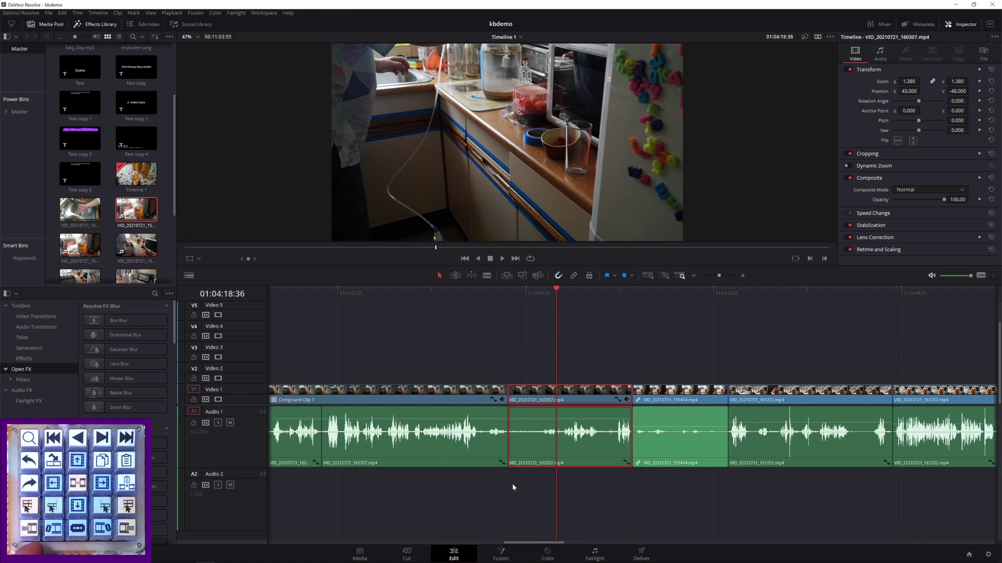
{"action": "key", "text": "ctrl+shift+bracketleft"}
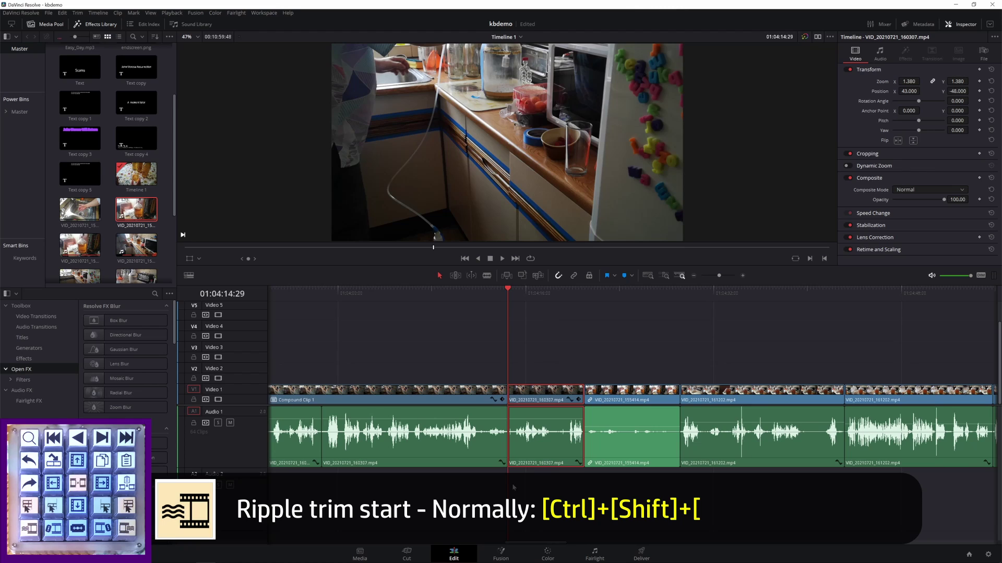
{"action": "key", "text": "ctrl+z"}
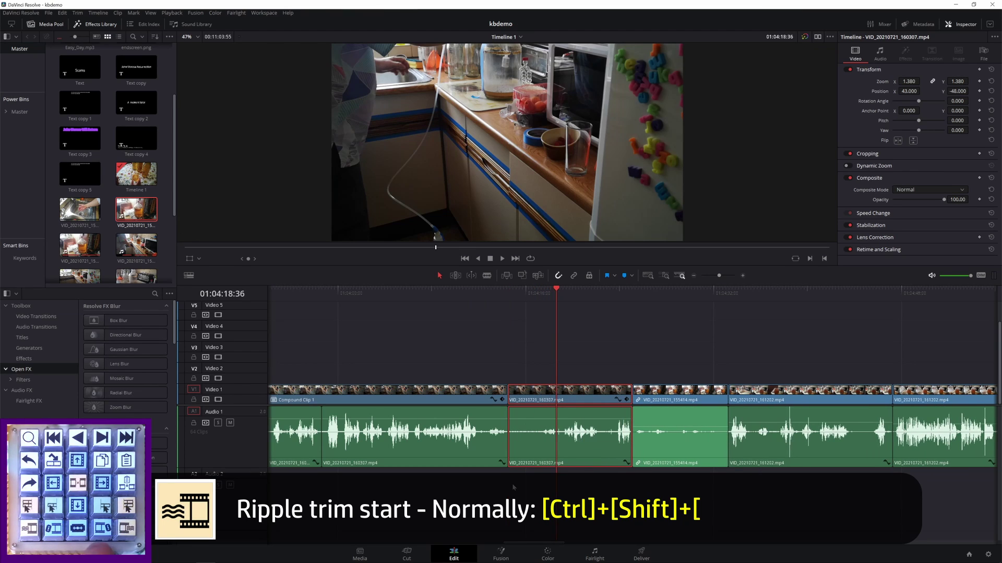
{"action": "key", "text": "ctrl+shift+bracketright"}
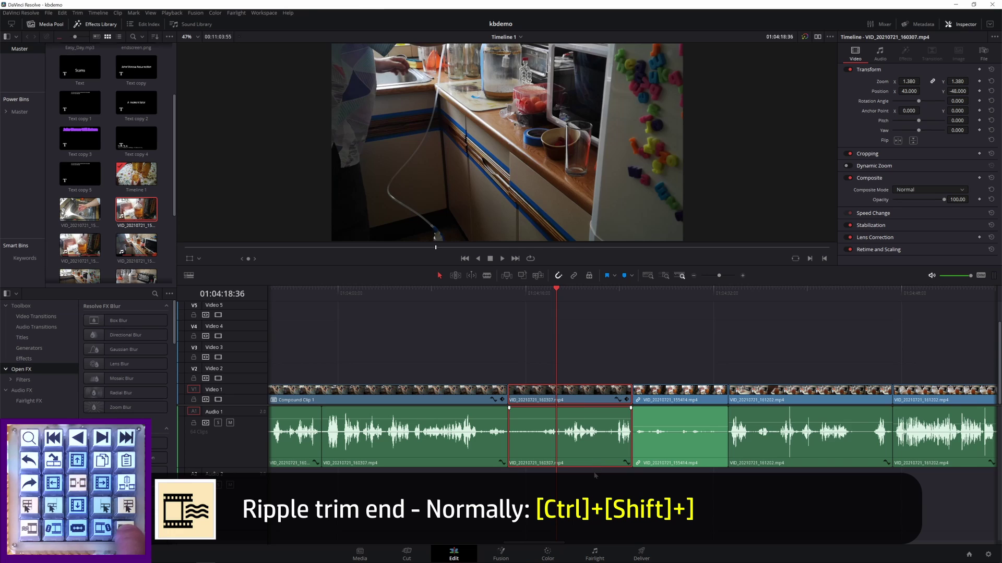
{"action": "key", "text": "ctrl+z"}
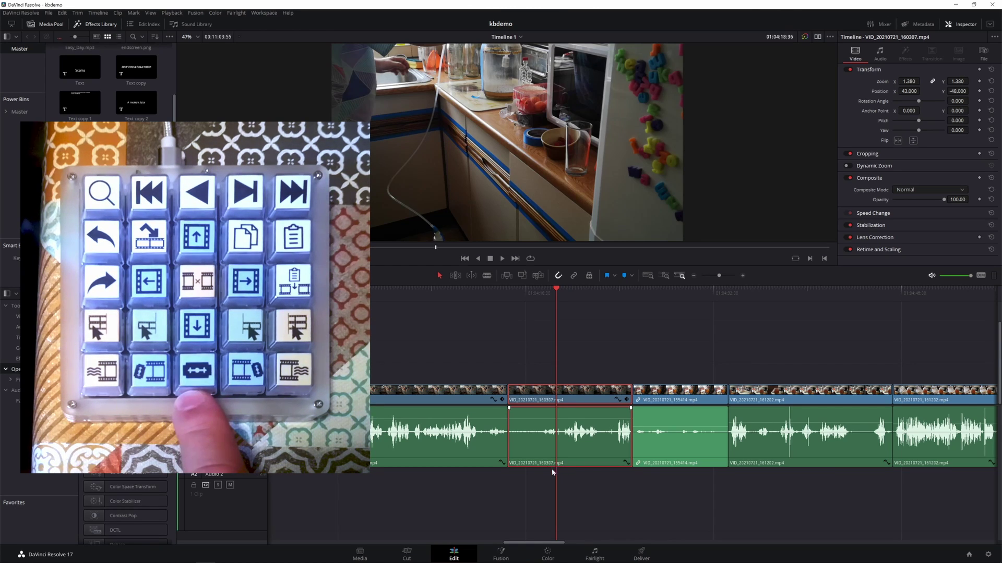
{"action": "left_click", "coordinate": [420, 294]}
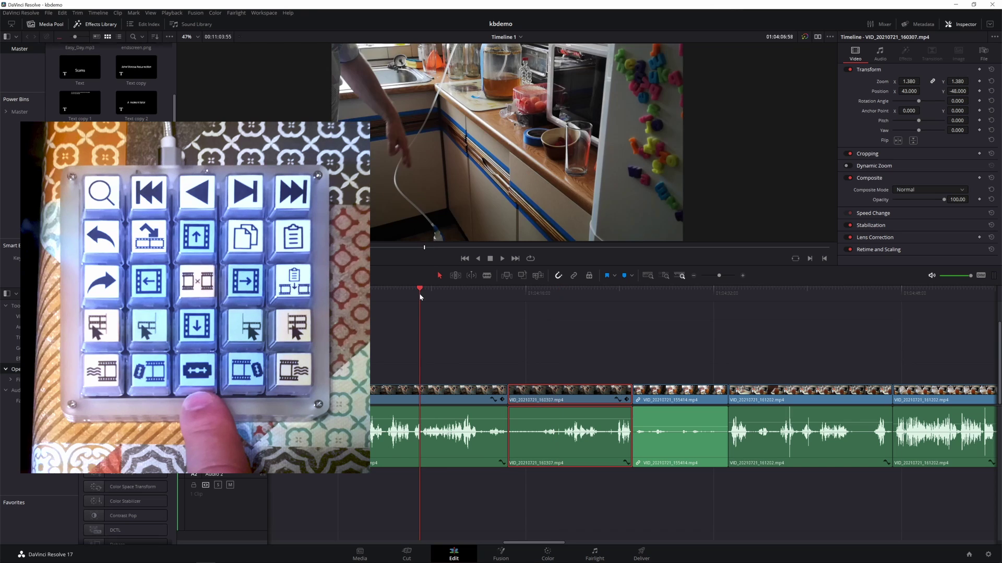
{"action": "left_click", "coordinate": [424, 389]}
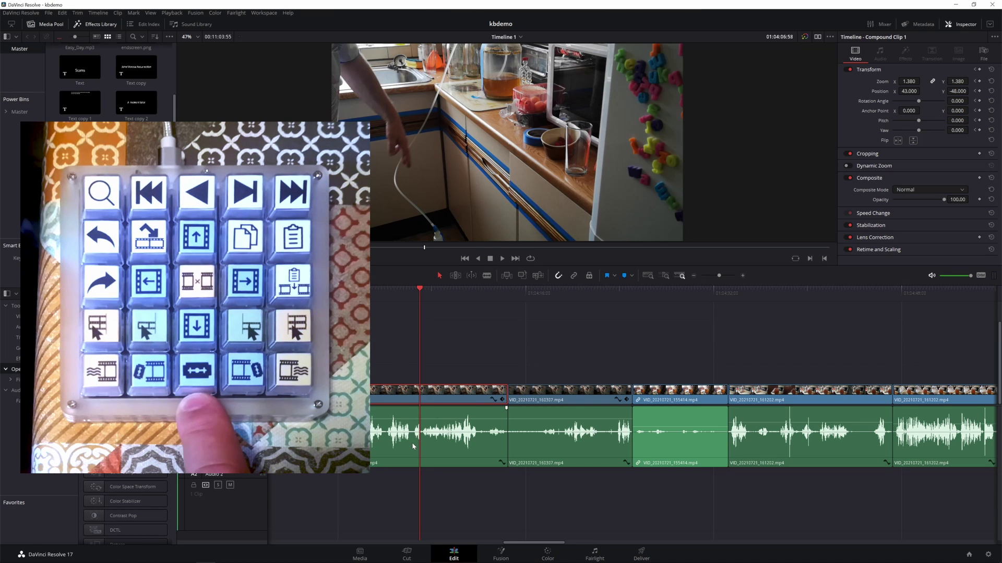
{"action": "key", "text": "ctrl+b"}
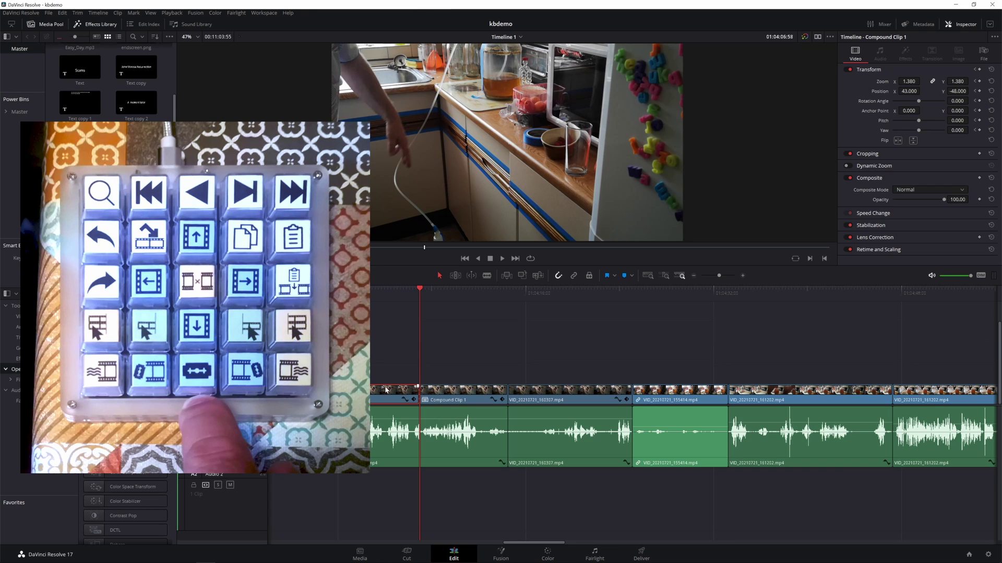
{"action": "key", "text": "ctrl+z"}
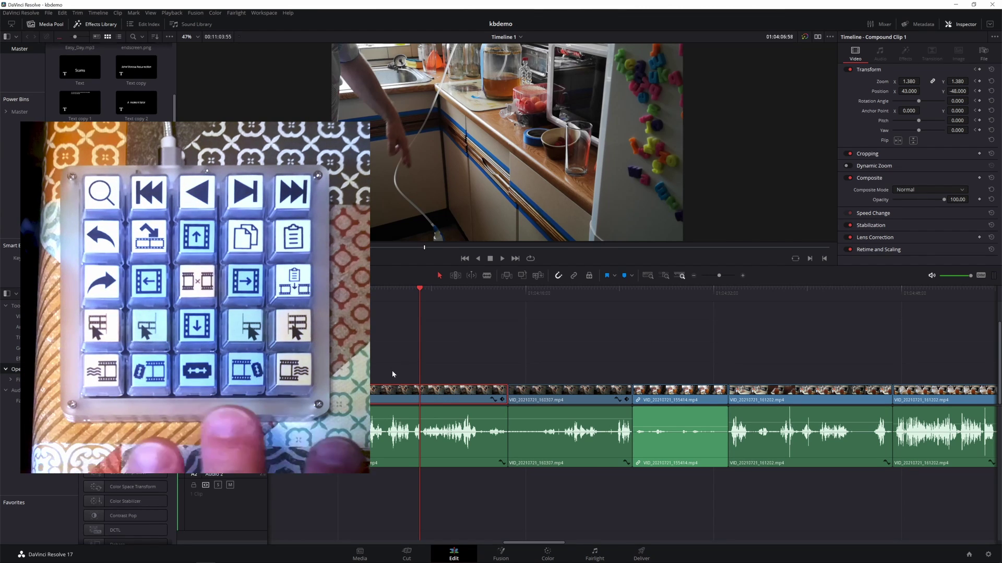
{"action": "key", "text": "ctrl+s"}
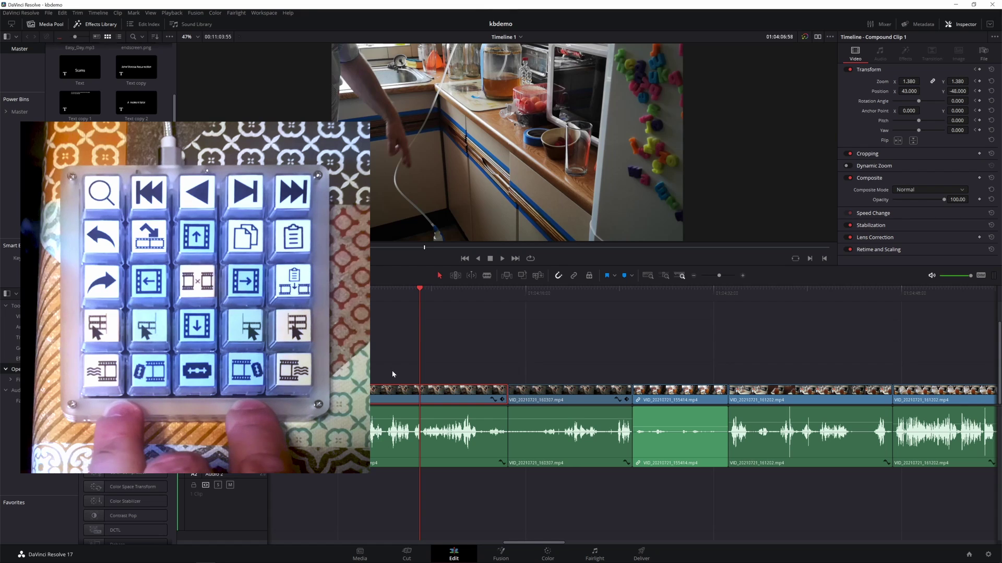